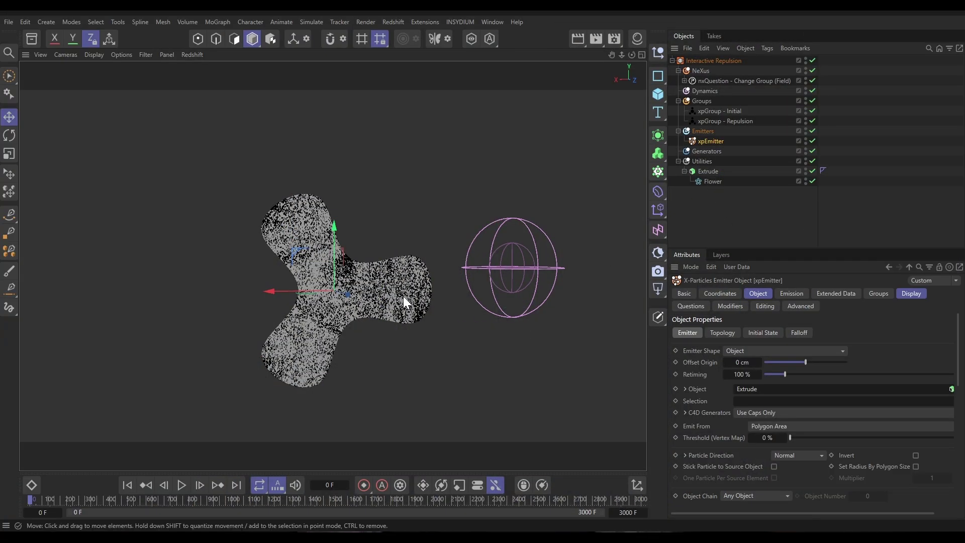
Examine the flower-shaped particle source and the emitter's Emission and Groups settings, and play the simulation briefly
alt+drag(370, 297, 483, 305)
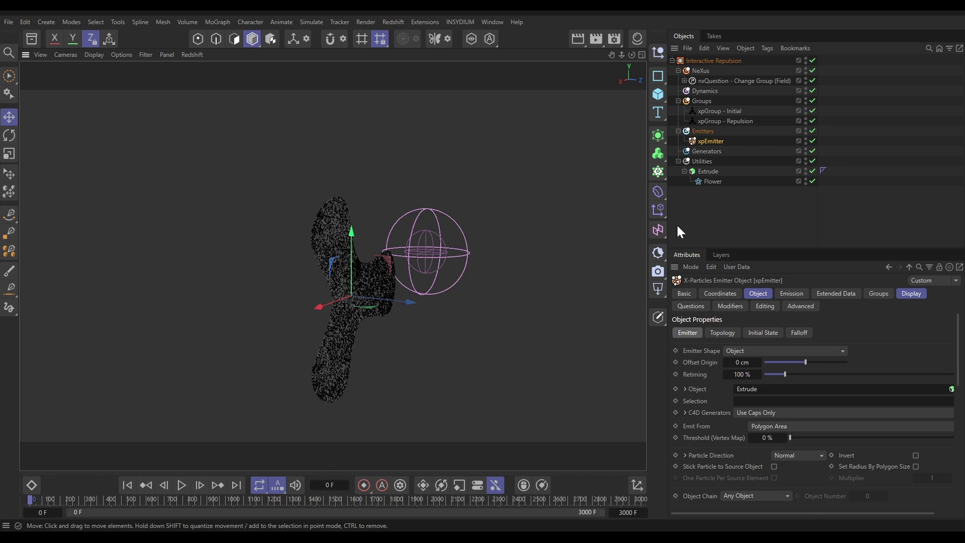
alt+drag(397, 278, 269, 276)
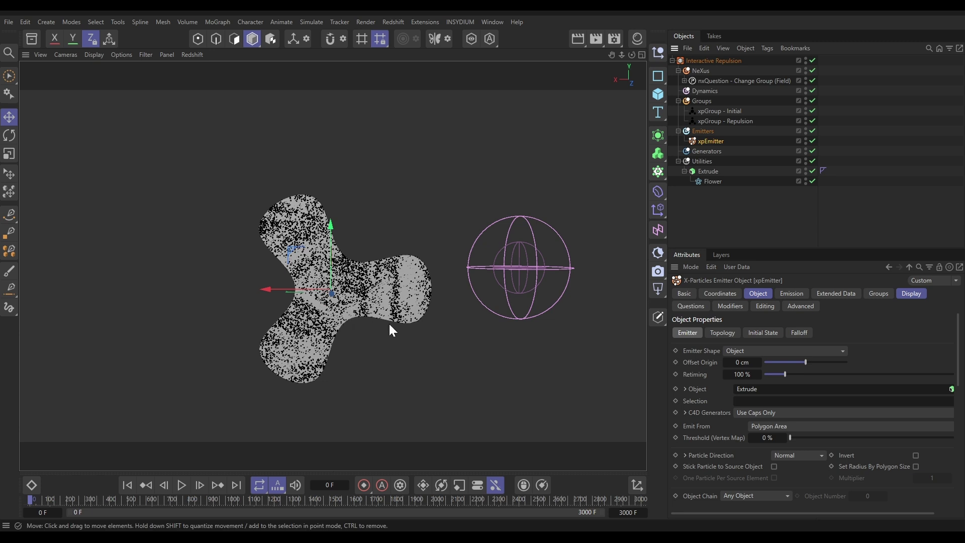
click(782, 294)
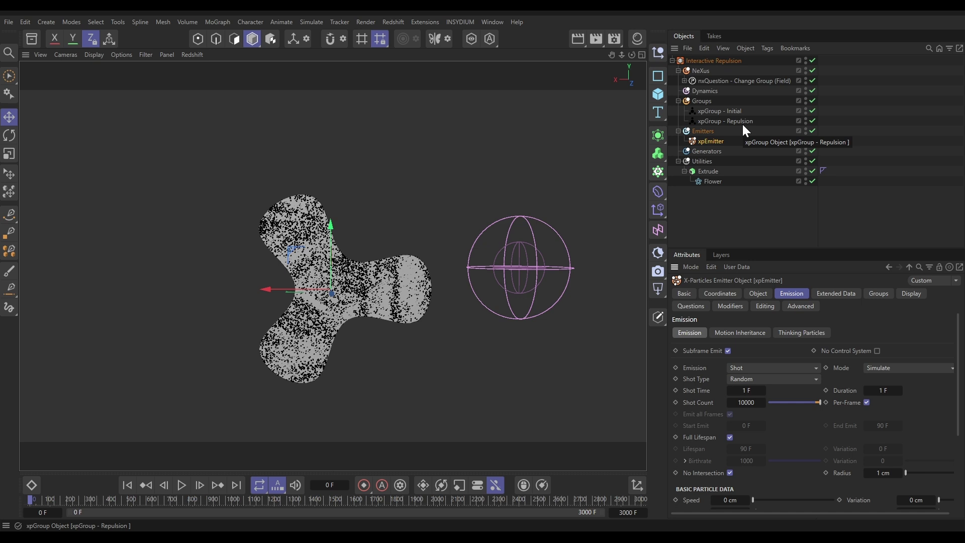
click(880, 294)
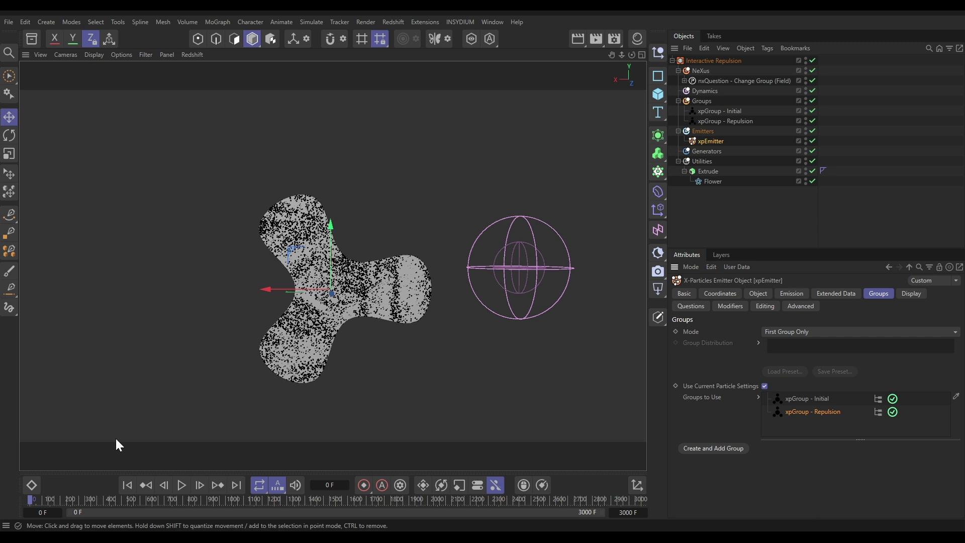
click(181, 485)
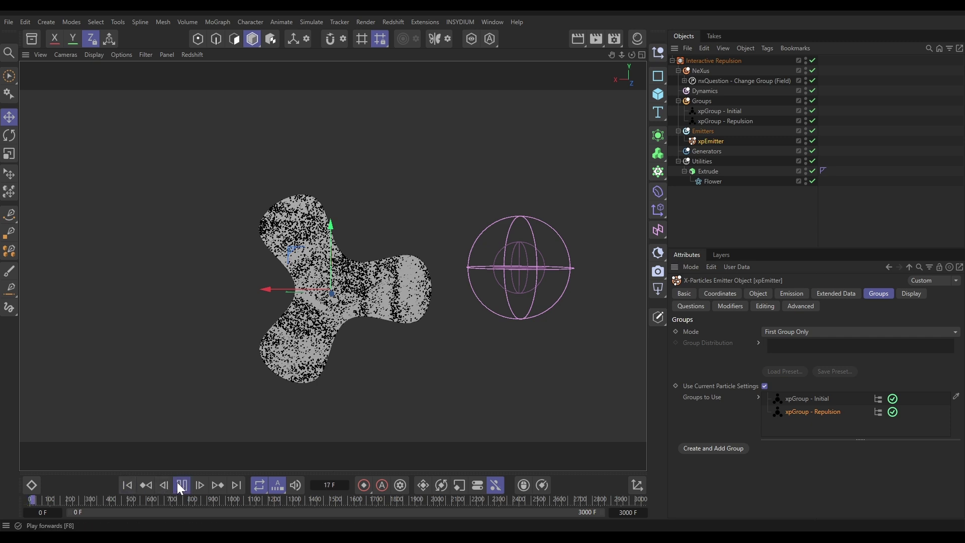
click(180, 485)
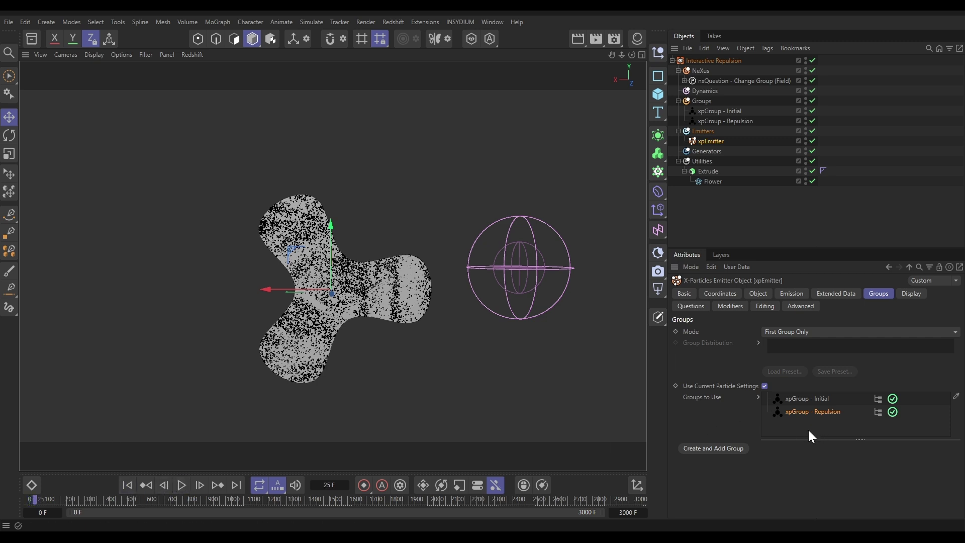
With the simulation playing, hide the Extrude object in the viewport and move the Group Swap spherical field up to the flower's tip
click(734, 81)
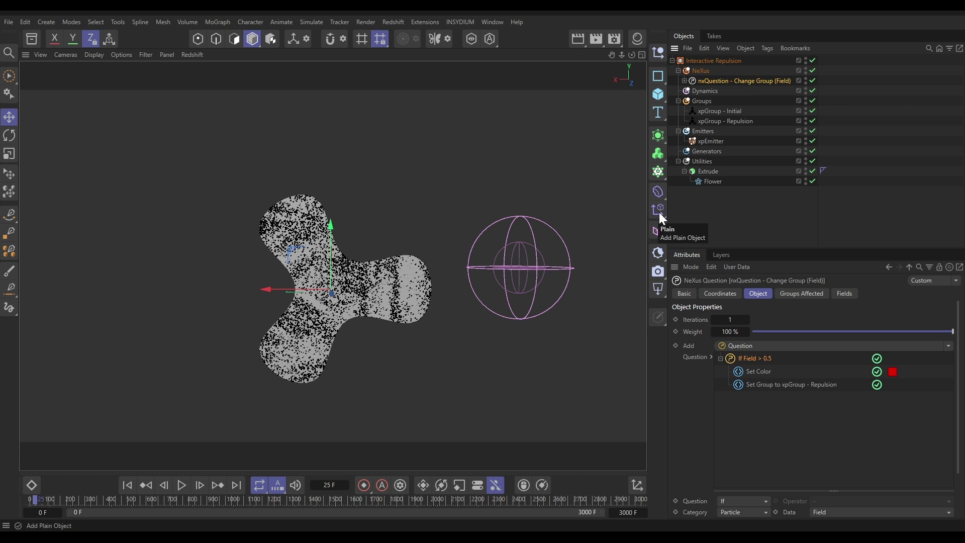
click(182, 485)
click(521, 269)
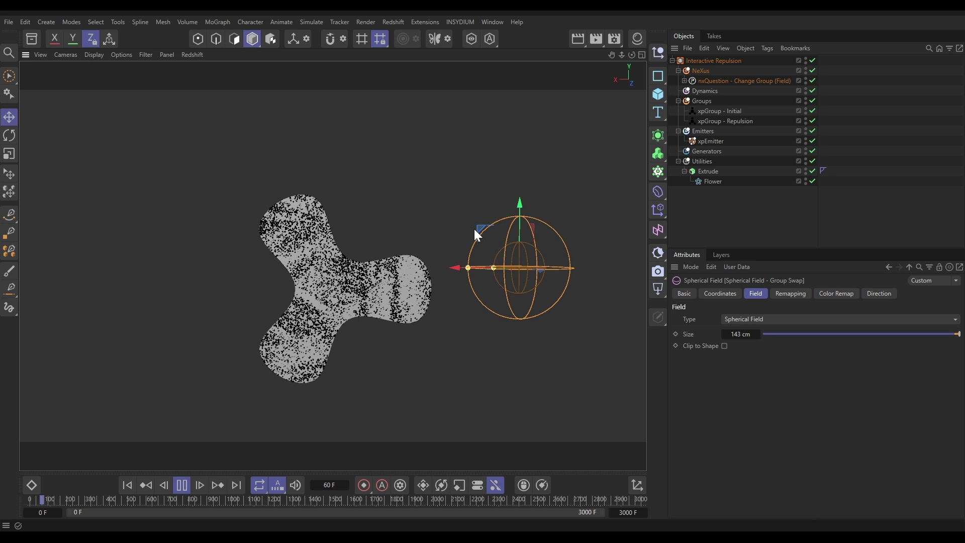
drag(480, 229, 475, 211)
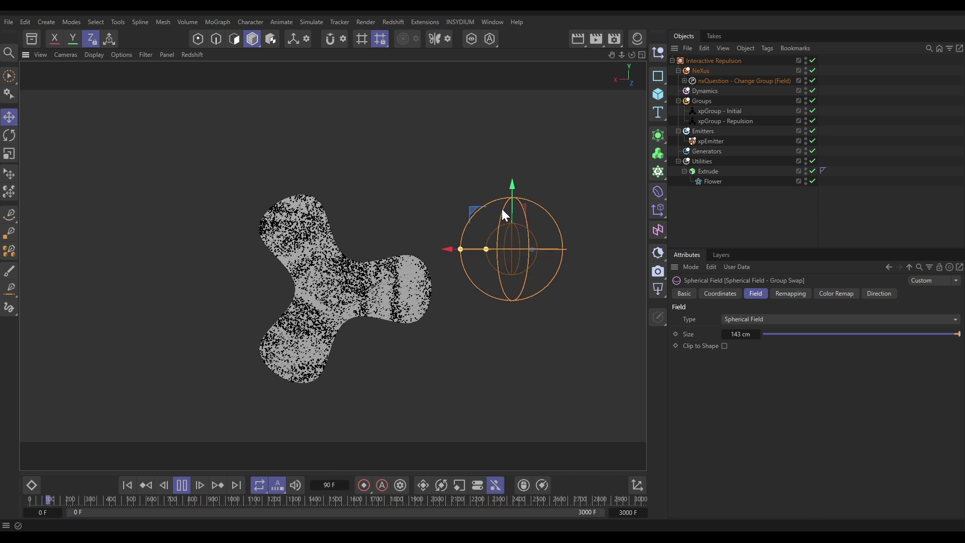
click(806, 169)
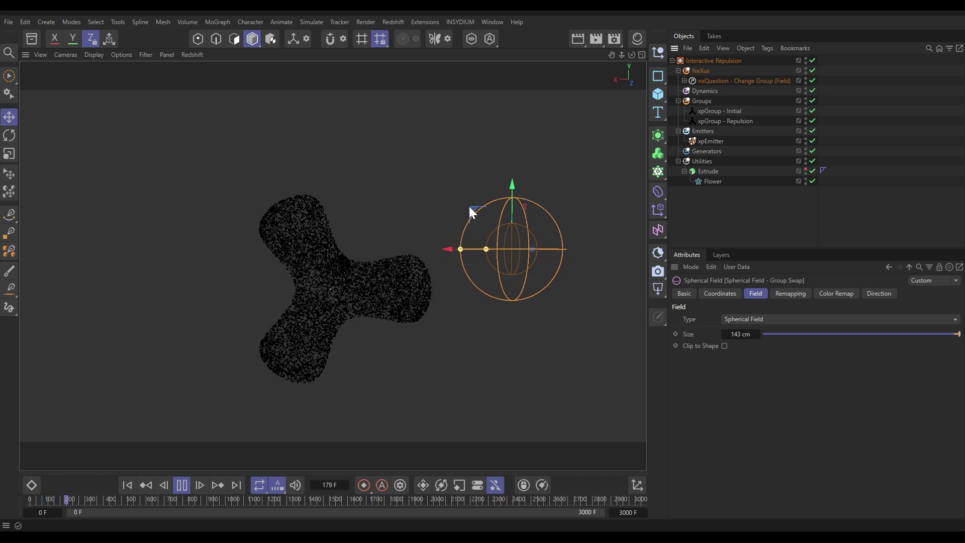
mouse_move(471, 212)
mouse_down()
mouse_move(449, 208)
mouse_move(403, 228)
mouse_move(310, 219)
mouse_move(223, 161)
mouse_move(241, 302)
mouse_move(456, 203)
mouse_move(440, 222)
mouse_up()
click(183, 490)
Review the nxQuestion's field condition, then replay the simulation from the start and move the spherical field up, clear of the flower
click(734, 81)
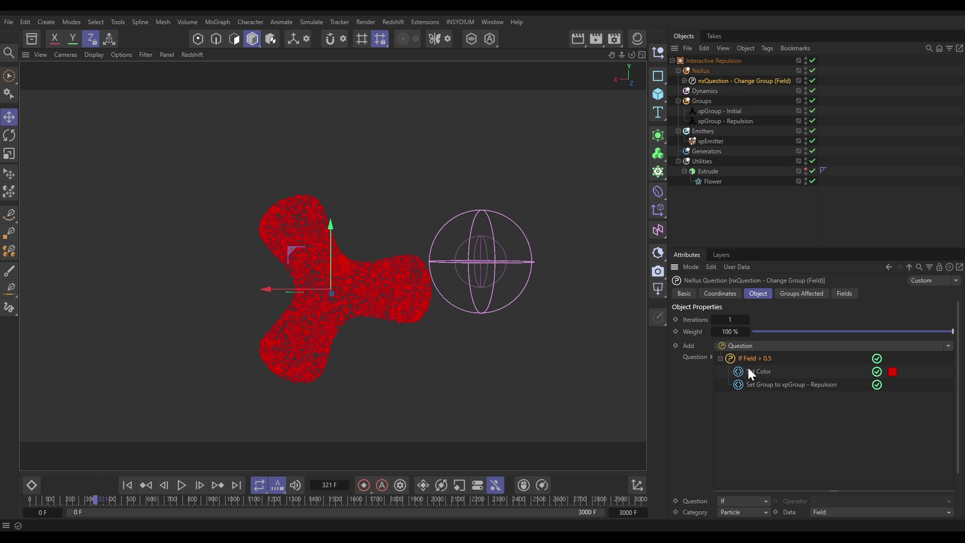
scroll(779, 415, down, 3)
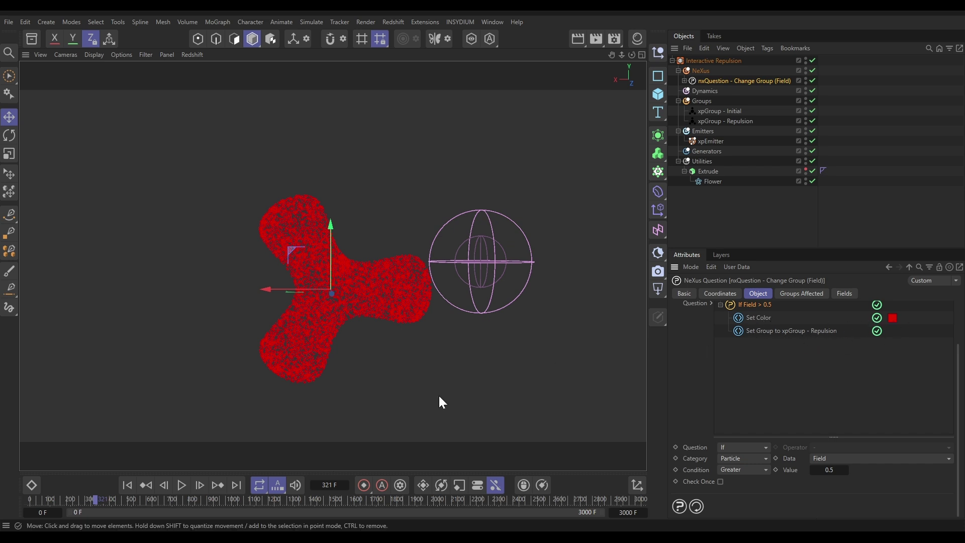
click(127, 485)
click(181, 485)
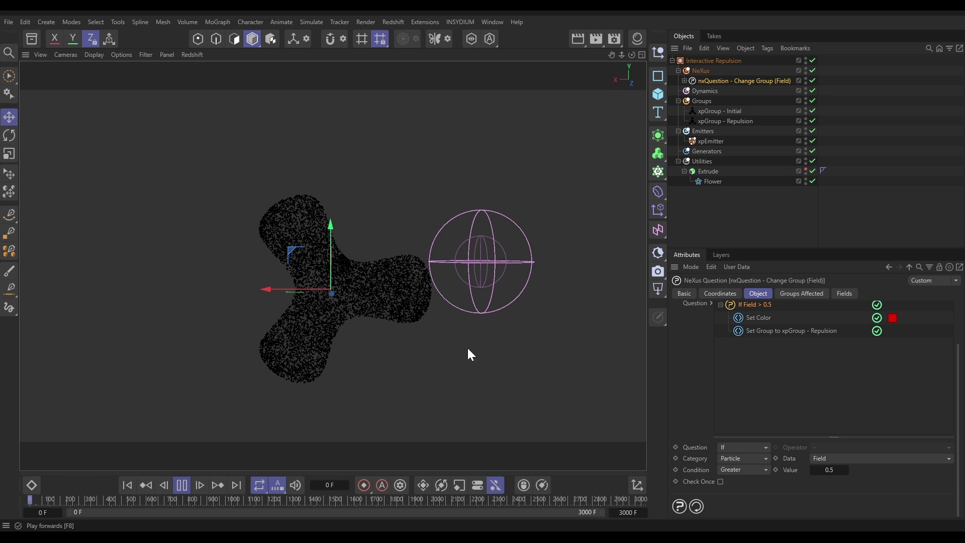
click(462, 238)
mouse_move(441, 222)
mouse_down()
mouse_move(409, 187)
mouse_move(385, 221)
mouse_move(359, 225)
mouse_move(269, 161)
mouse_move(248, 165)
mouse_move(261, 203)
mouse_move(236, 290)
mouse_move(247, 331)
mouse_move(281, 255)
mouse_move(360, 251)
mouse_move(386, 270)
mouse_move(435, 137)
mouse_up()
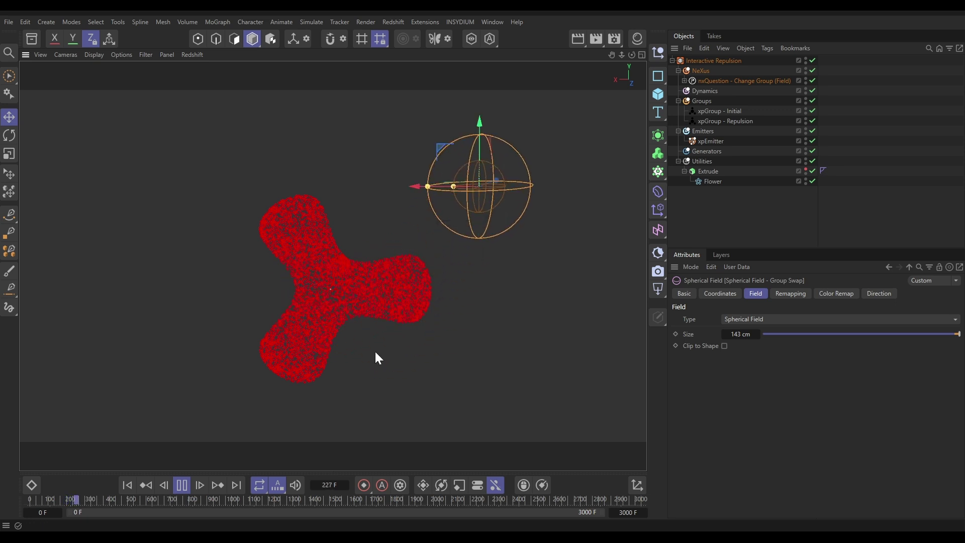
click(184, 484)
click(127, 485)
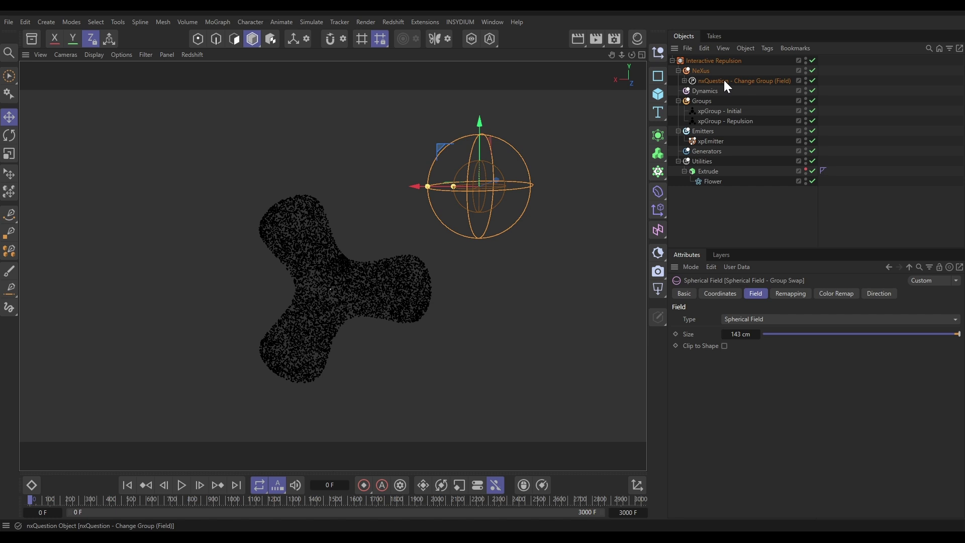
Add an nxConstraints object to the NeXus folder and give it a Connection Birth constraint
click(701, 70)
click(954, 345)
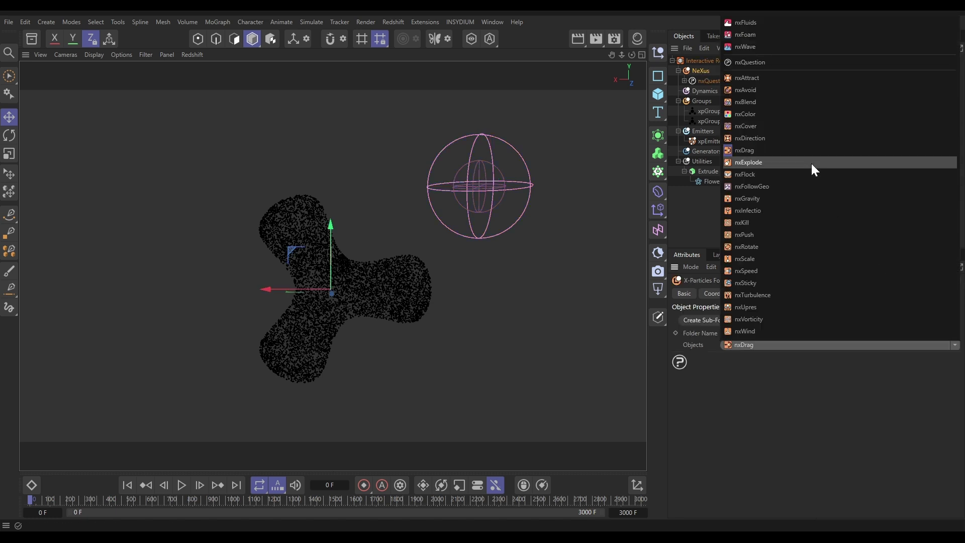
click(749, 17)
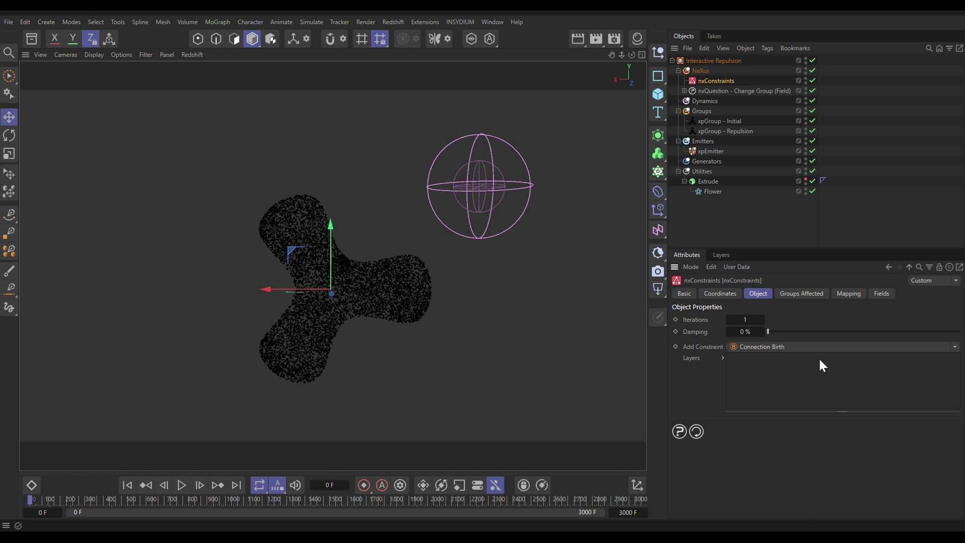
click(761, 348)
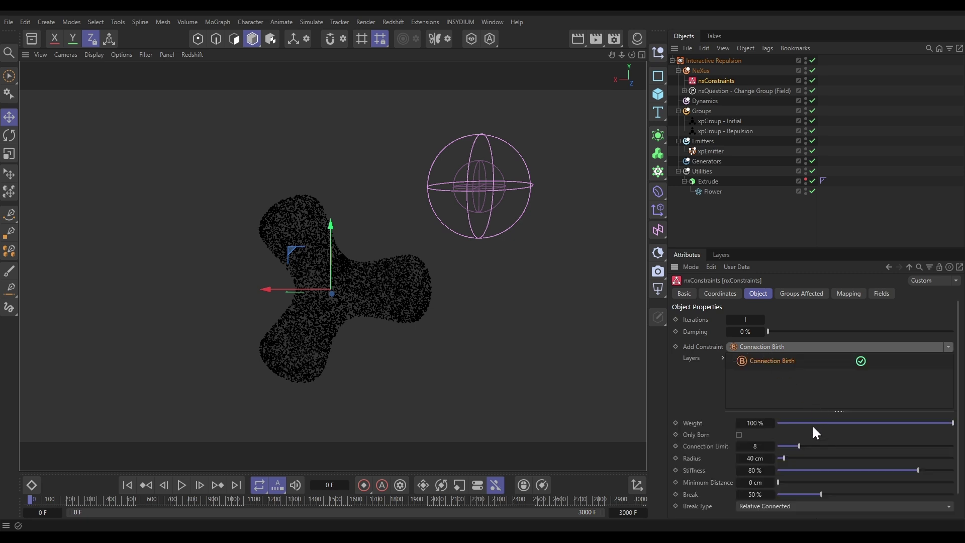
scroll(690, 417, down, 2)
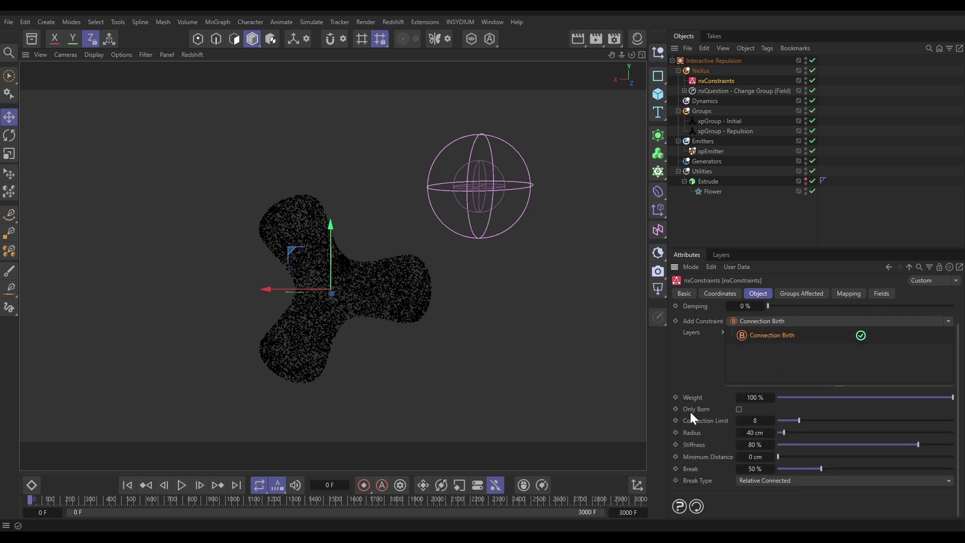
Set the Connection Birth constraint's Connection Limit to 6, Stiffness to 90 % and Break Type to None
double_click(754, 424)
click(748, 444)
text(90)
key(Return)
click(760, 480)
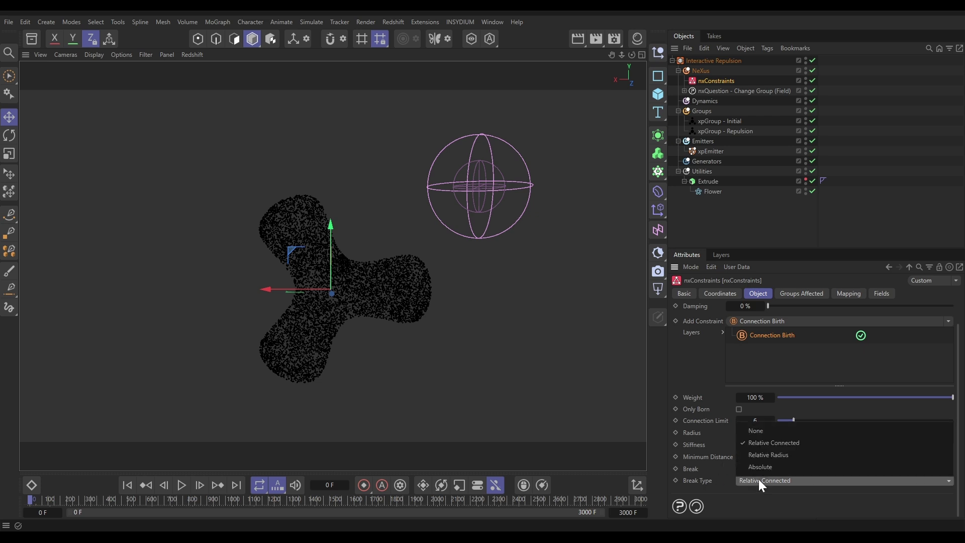
click(756, 432)
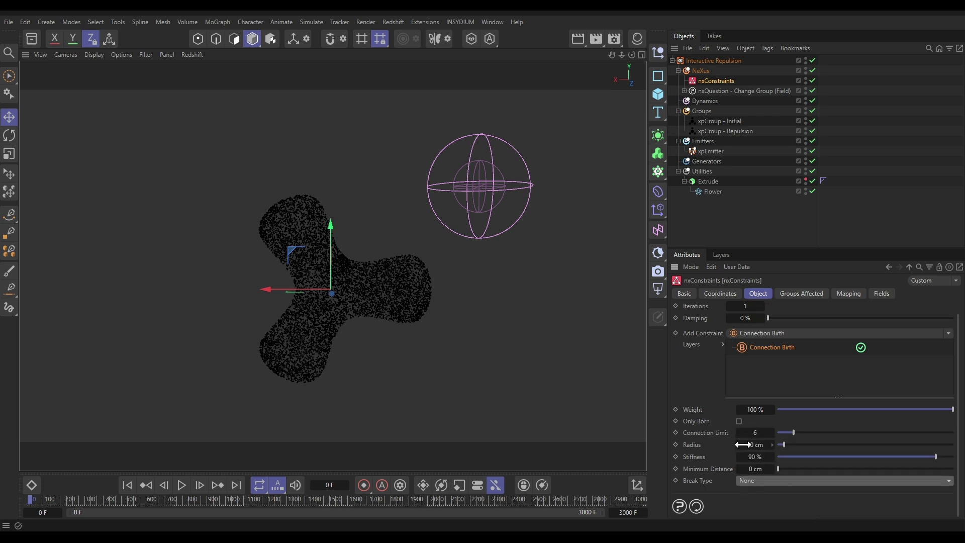
Check the emitter's Display settings and play the simulation to examine the constraint connections between the particles up close
click(711, 151)
click(911, 293)
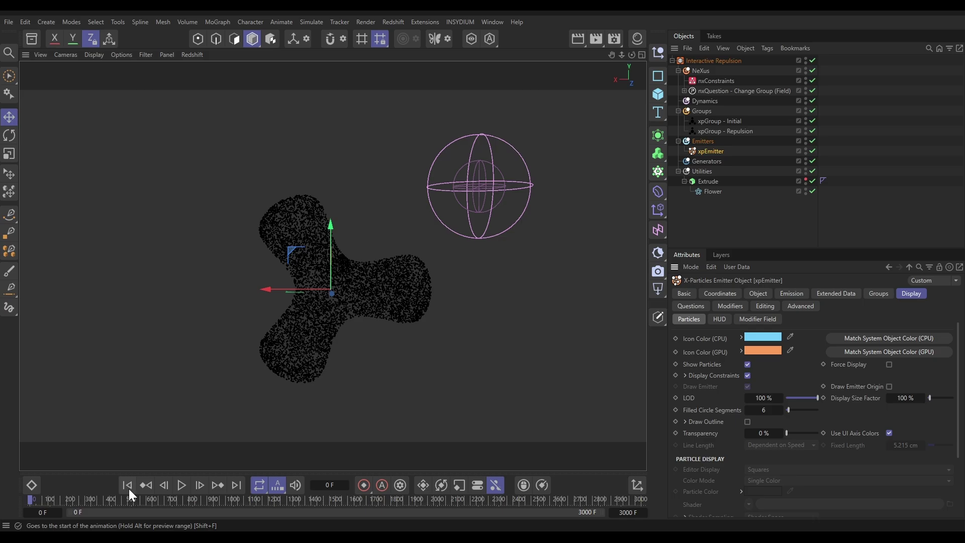
click(182, 486)
click(182, 486)
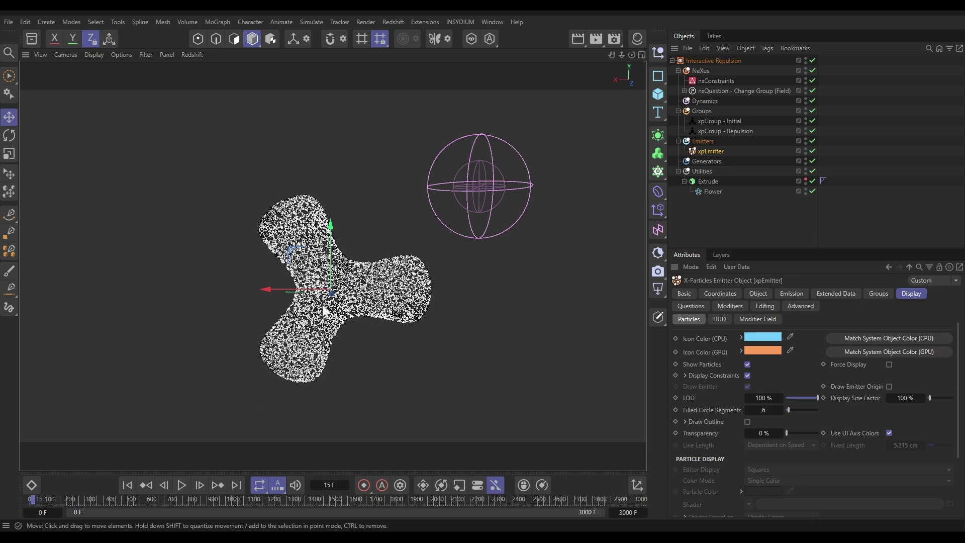
scroll(439, 285, up, 5)
scroll(438, 285, up, 3)
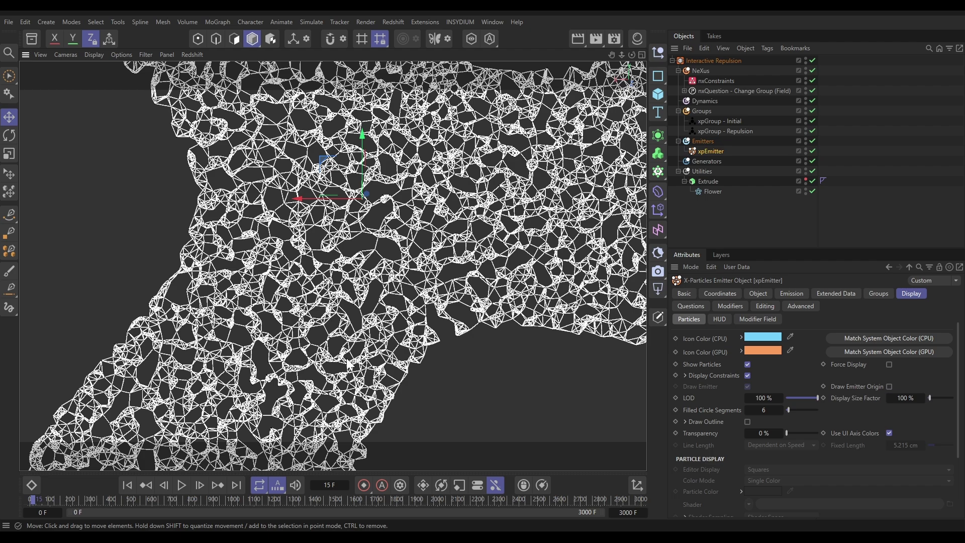
scroll(488, 236, down, 8)
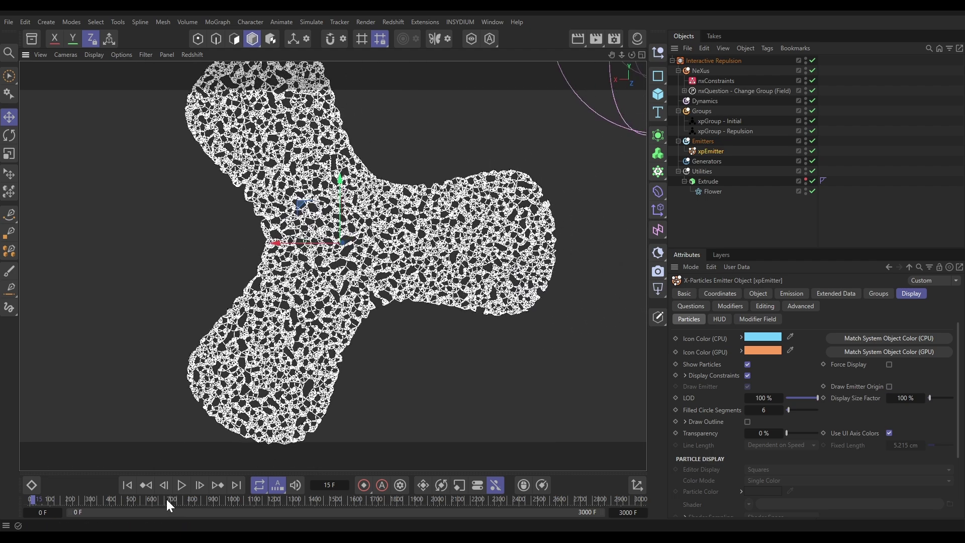
click(182, 485)
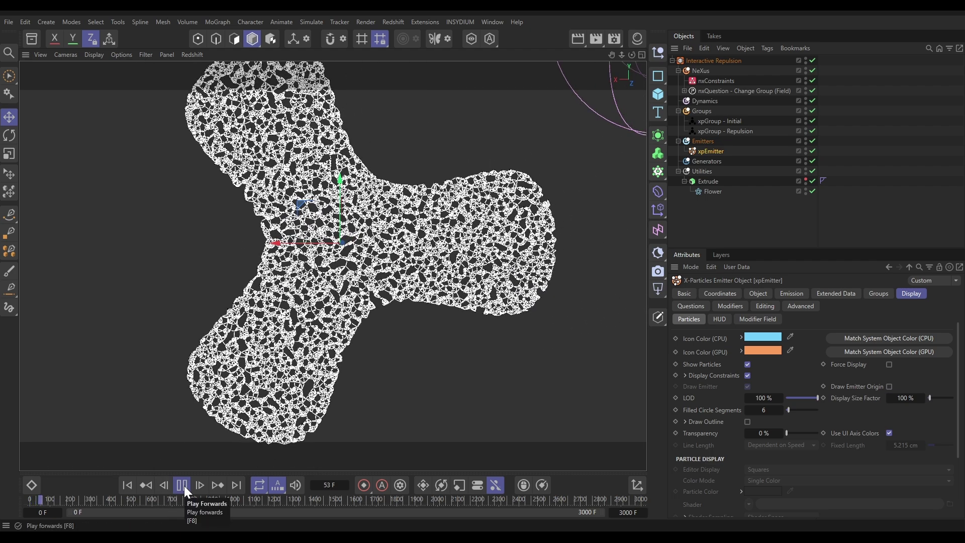
click(182, 484)
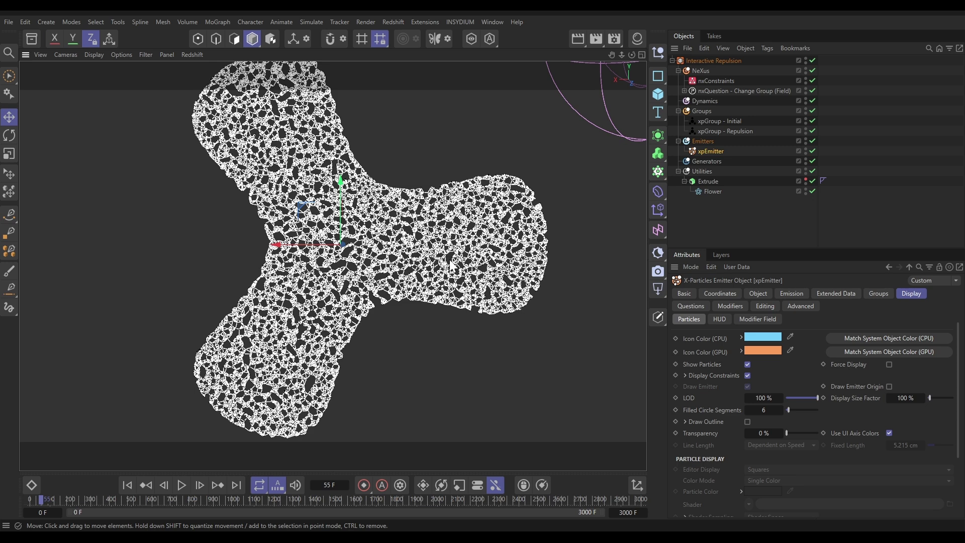
Add a Forces constraint to nxConstraints and set its Connection Limit to 32
click(713, 80)
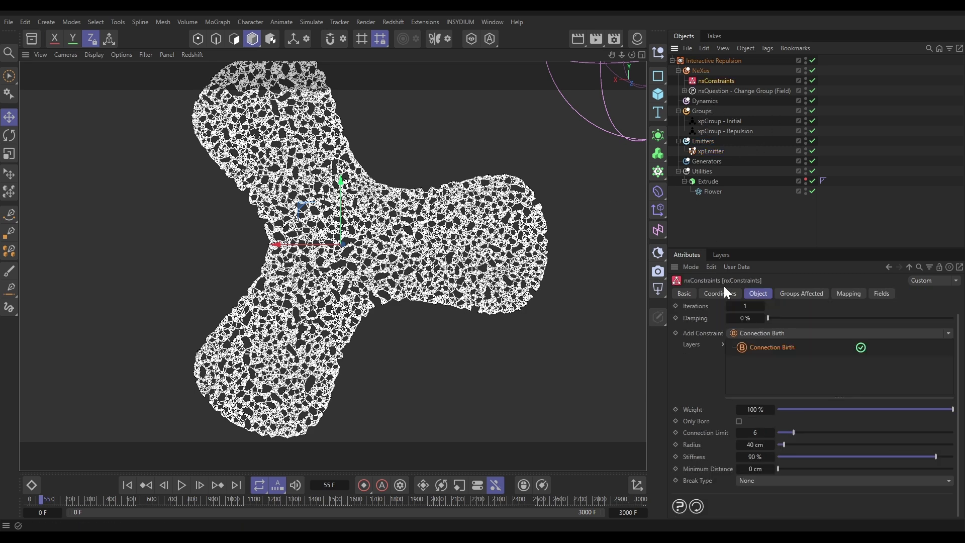
click(949, 336)
click(893, 396)
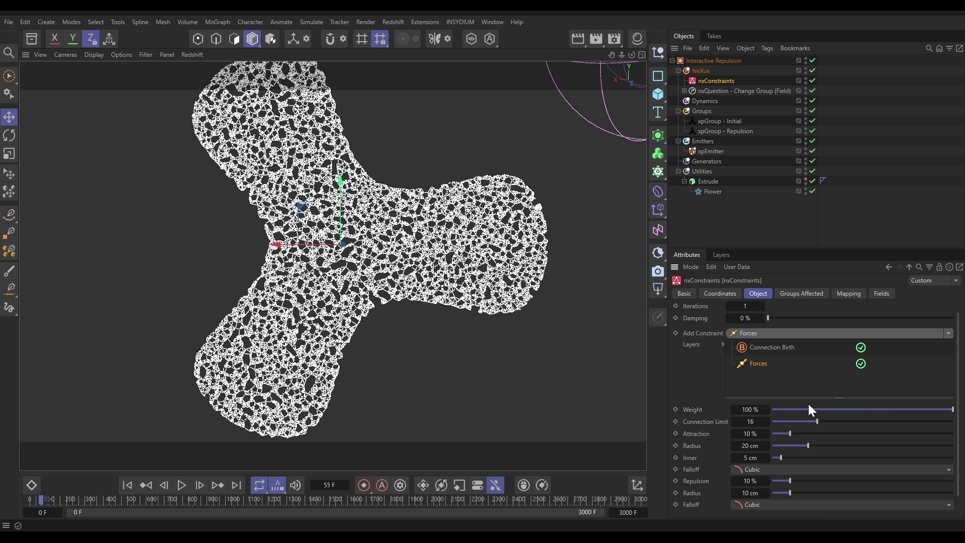
scroll(698, 379, down, 2)
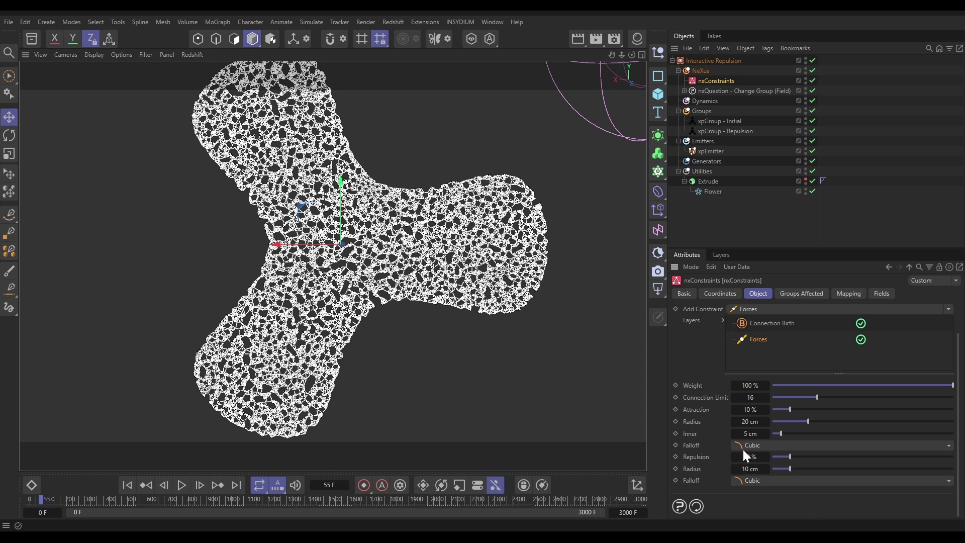
click(749, 398)
text(32)
key(Return)
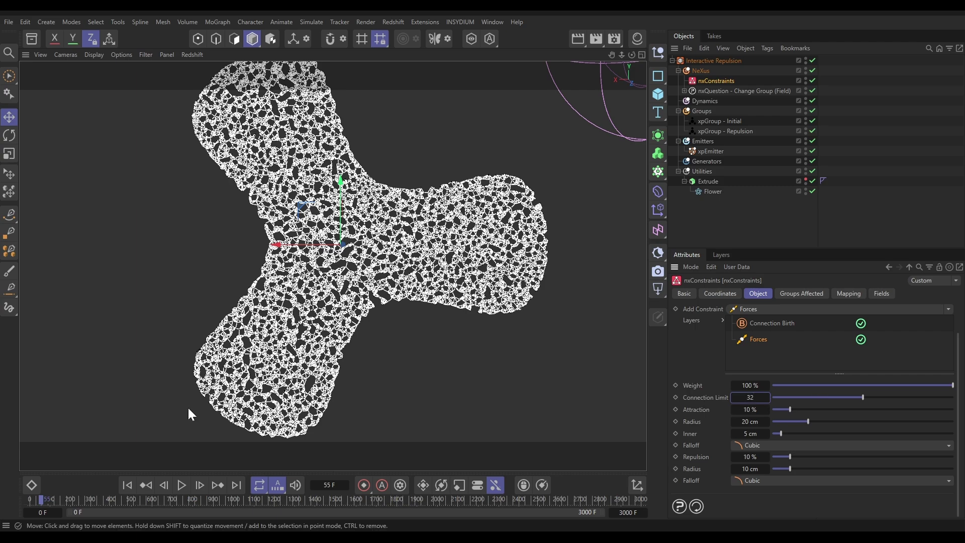
Play the simulation from the start to check the effect of the Forces constraint, then rewind it and clear the selection
click(128, 484)
click(182, 485)
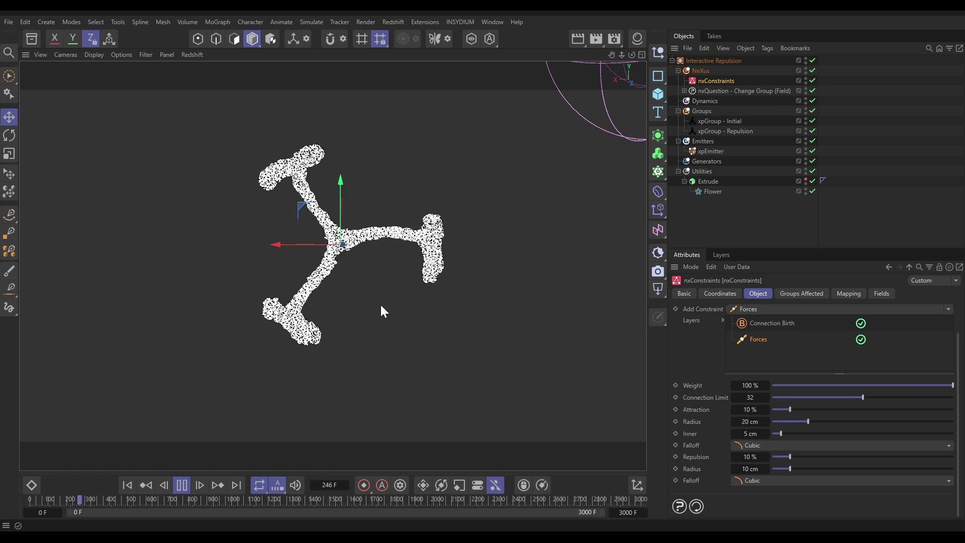
click(182, 485)
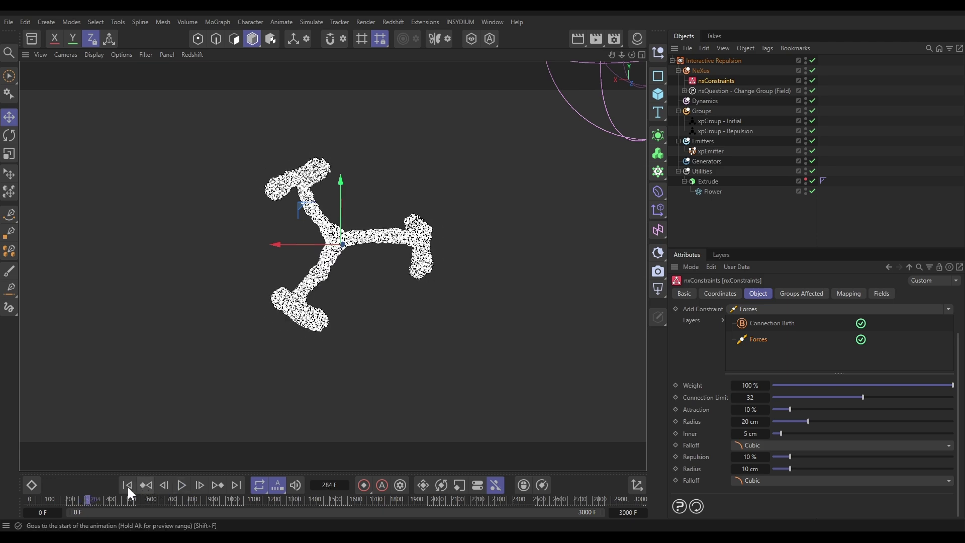
click(128, 485)
click(430, 190)
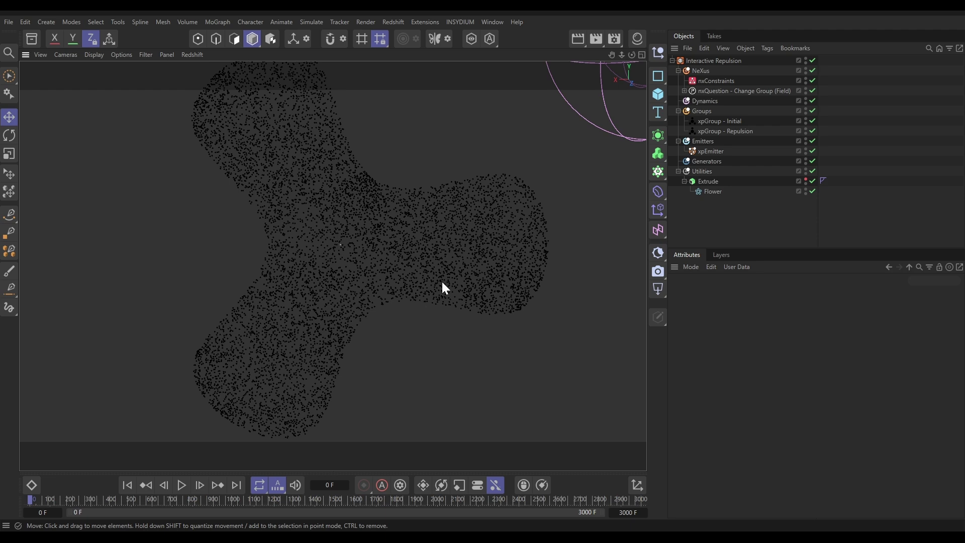
scroll(442, 282, down, 5)
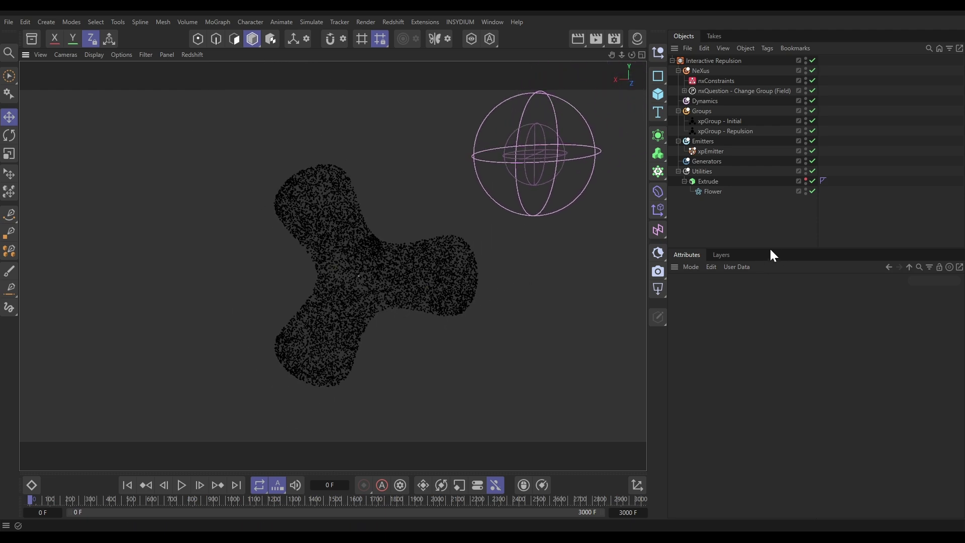
Rename nxConstraints as nxConstraints_Birth and move the Change Group (Field) question above it in the NeXus folder
click(716, 80)
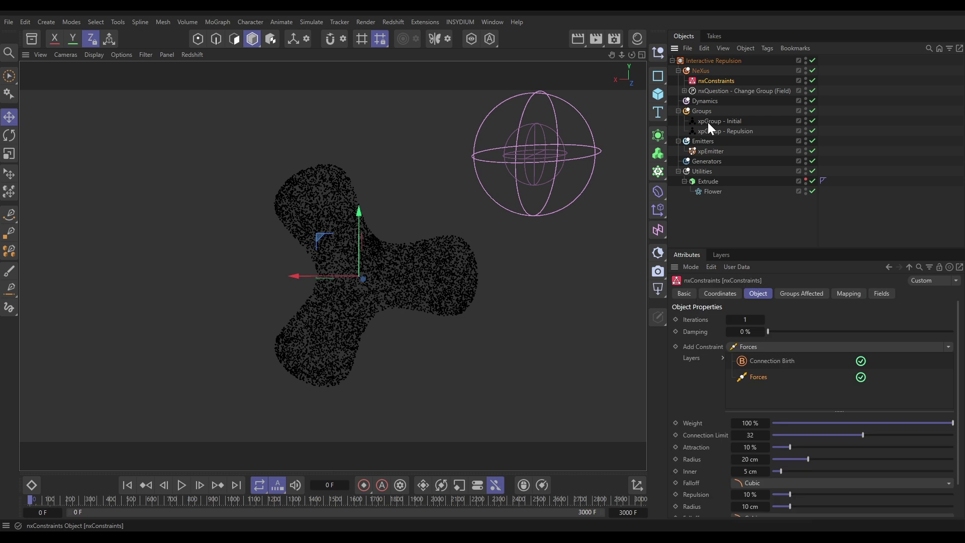
click(771, 335)
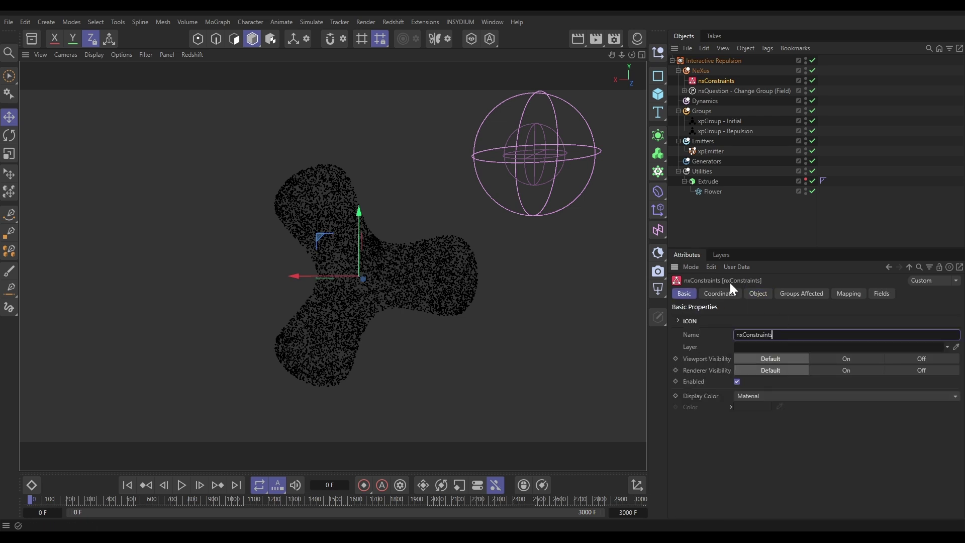
text(_Birth)
key(Return)
click(729, 222)
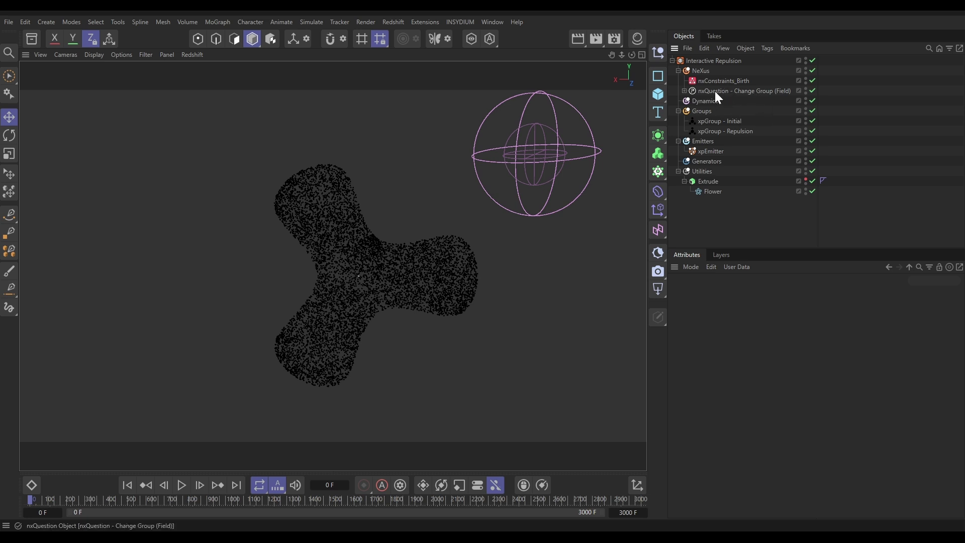
drag(714, 92, 712, 77)
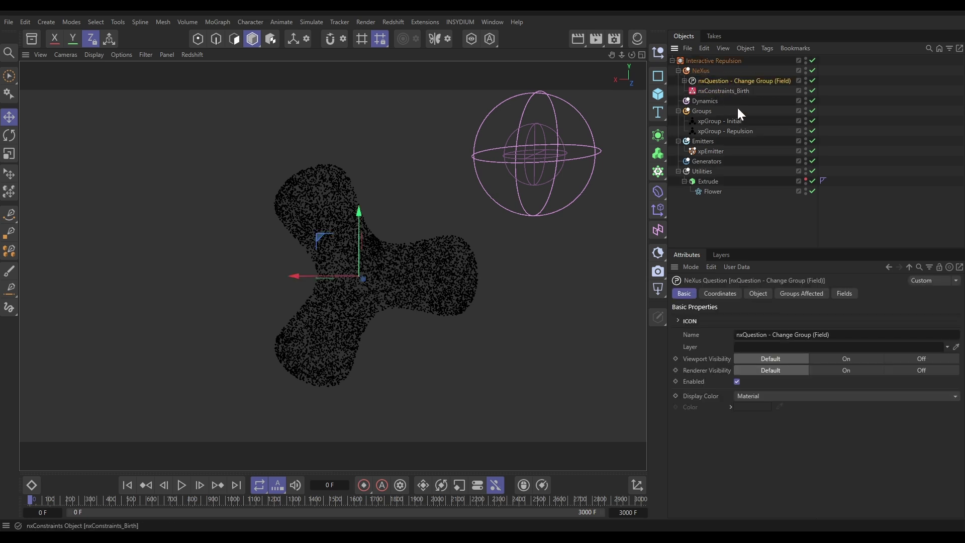
Add an nxQuestion to the NeXus folder and place it below nxConstraints_Birth
click(703, 71)
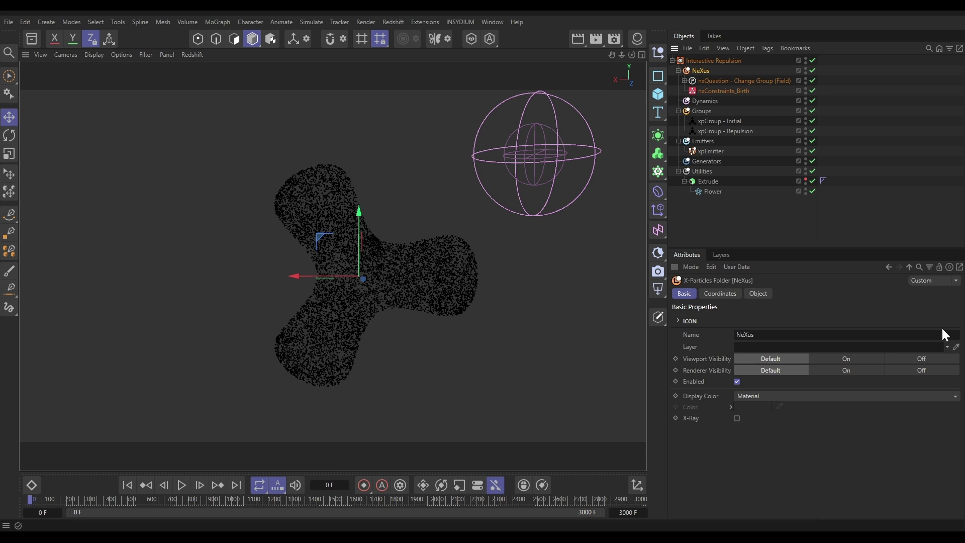
click(758, 293)
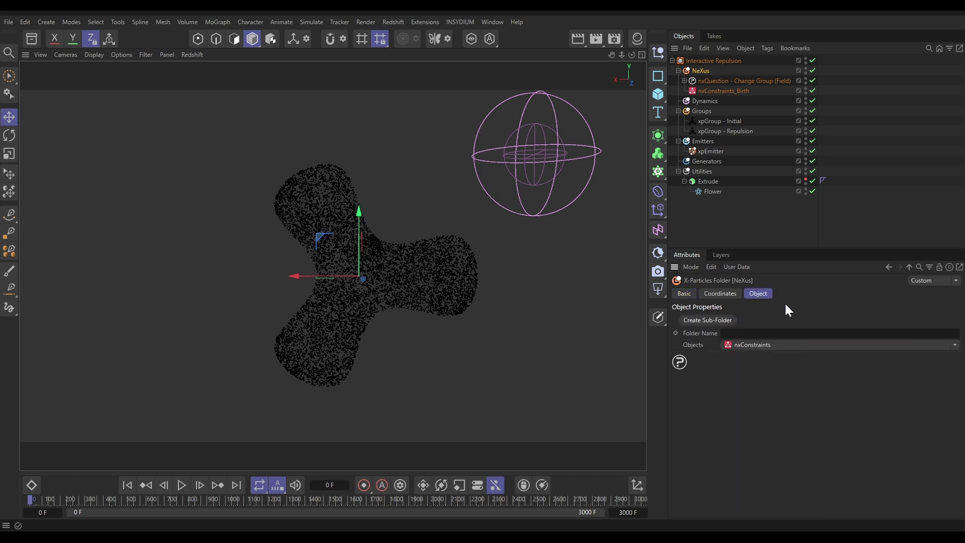
click(955, 346)
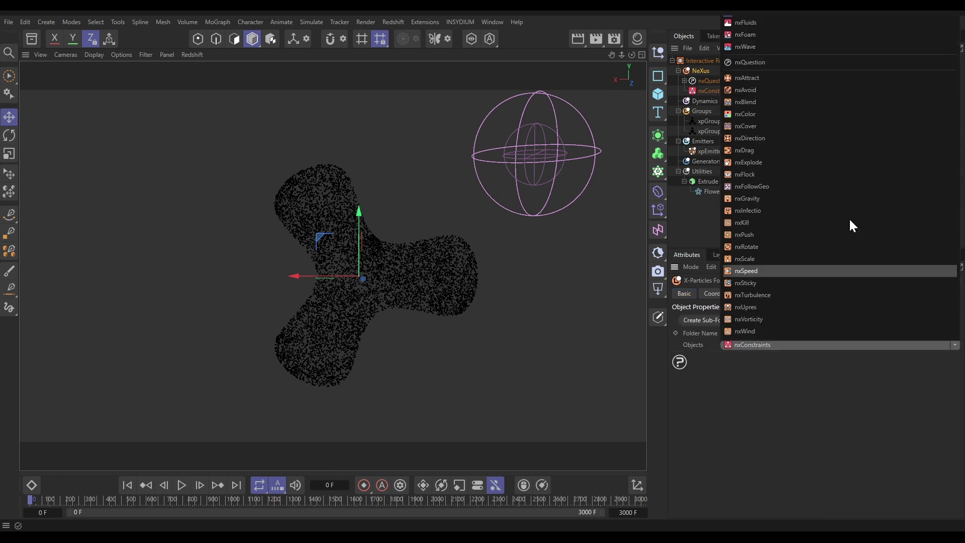
click(753, 62)
drag(707, 80, 708, 104)
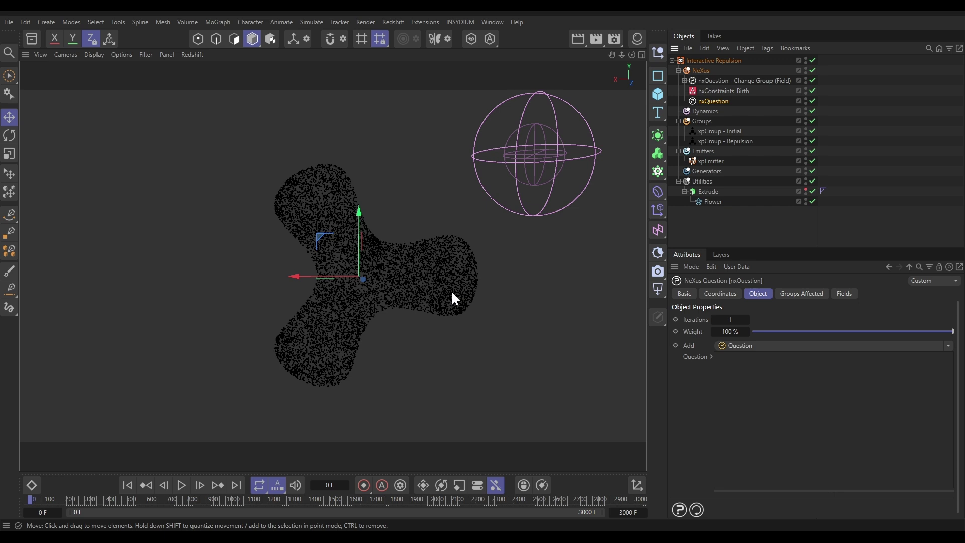
Rename the new question as nxQuestion_Pin and limit its affected groups to xpGroup - Initial
click(679, 294)
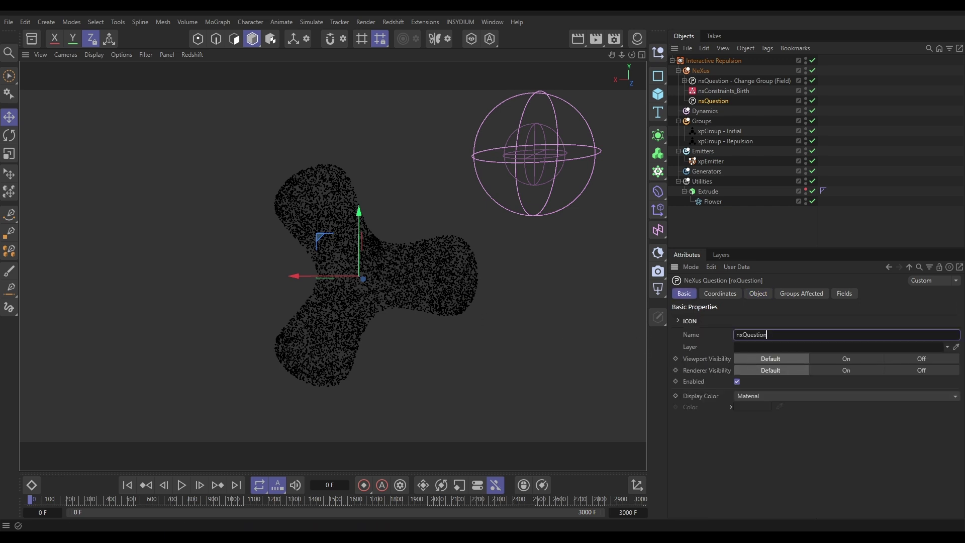
text(_Pin)
key(Return)
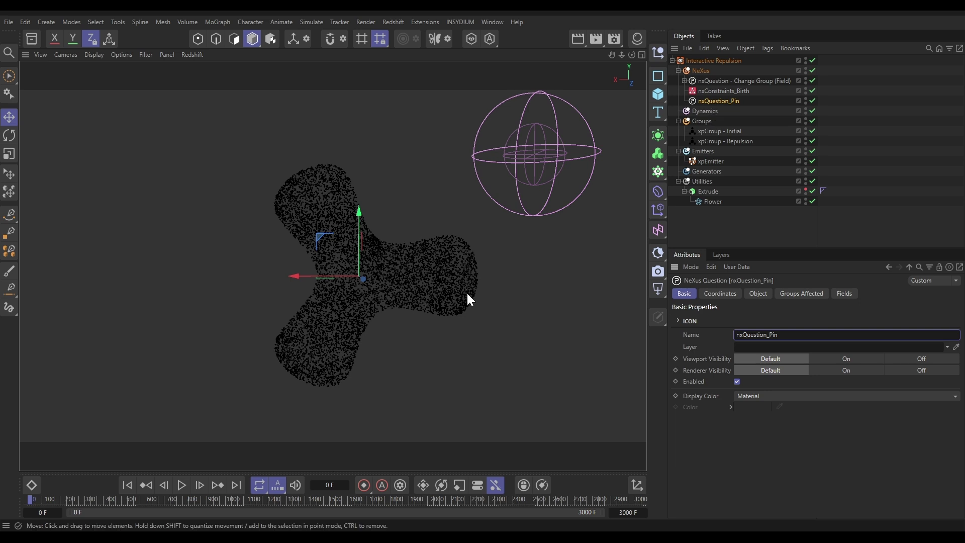
click(801, 293)
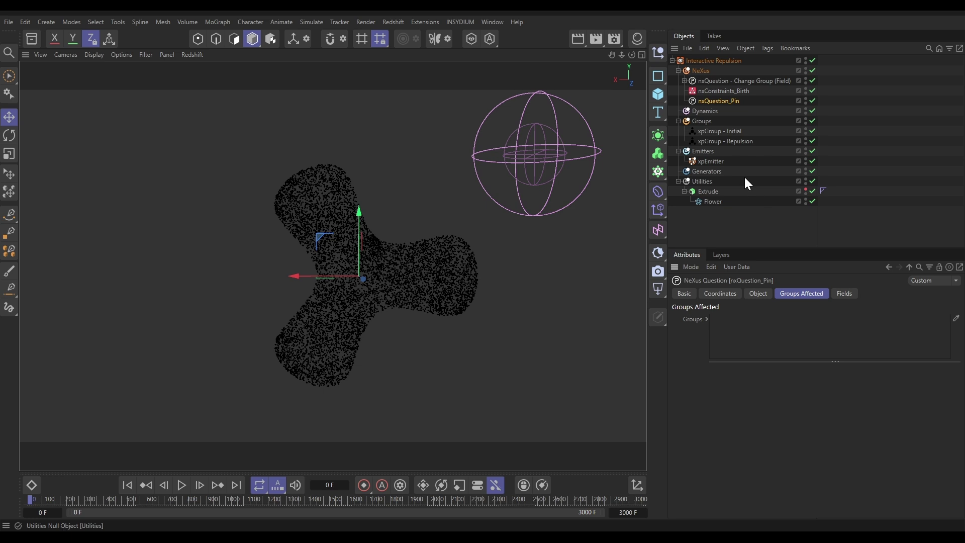
drag(723, 131, 752, 326)
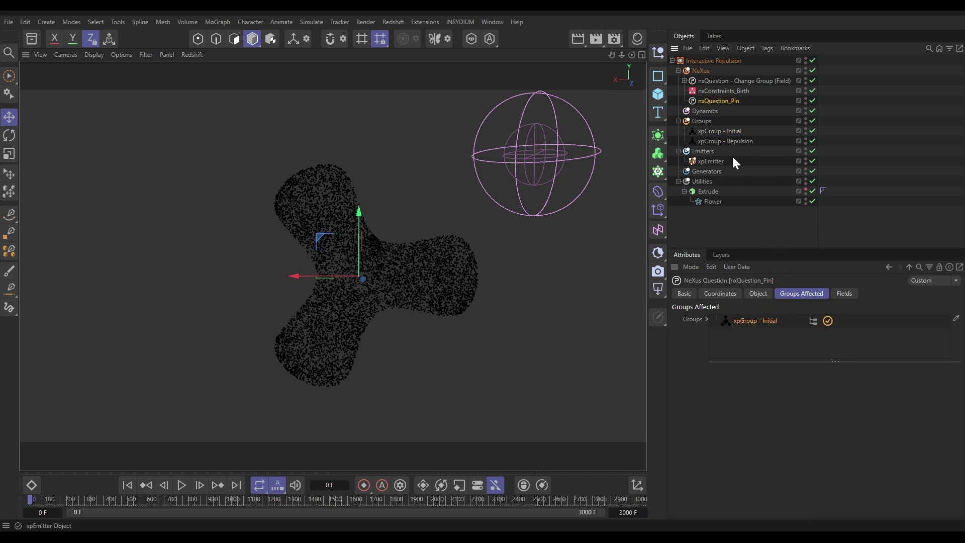
Add a question to nxQuestion_Pin that checks whether the particle Field data is greater than 0
click(757, 293)
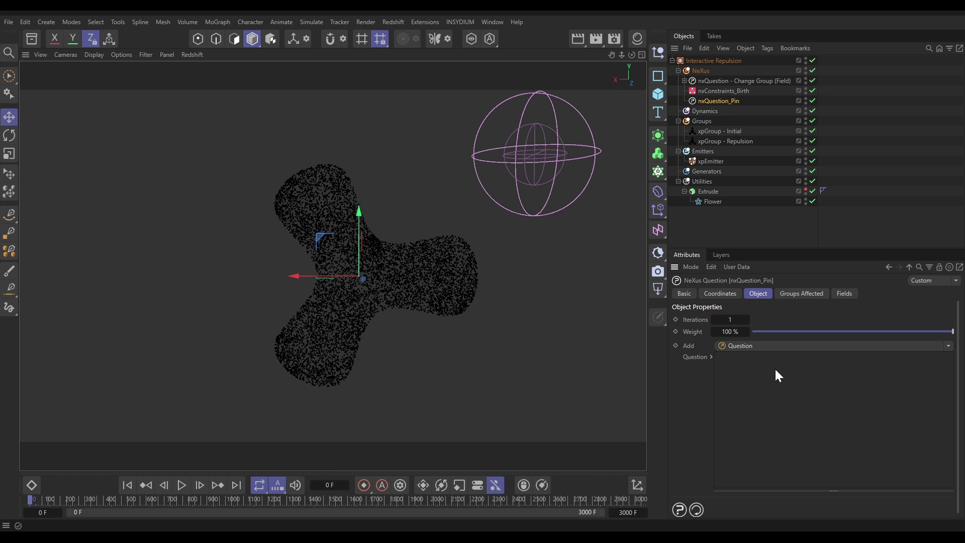
click(772, 351)
scroll(855, 402, down, 2)
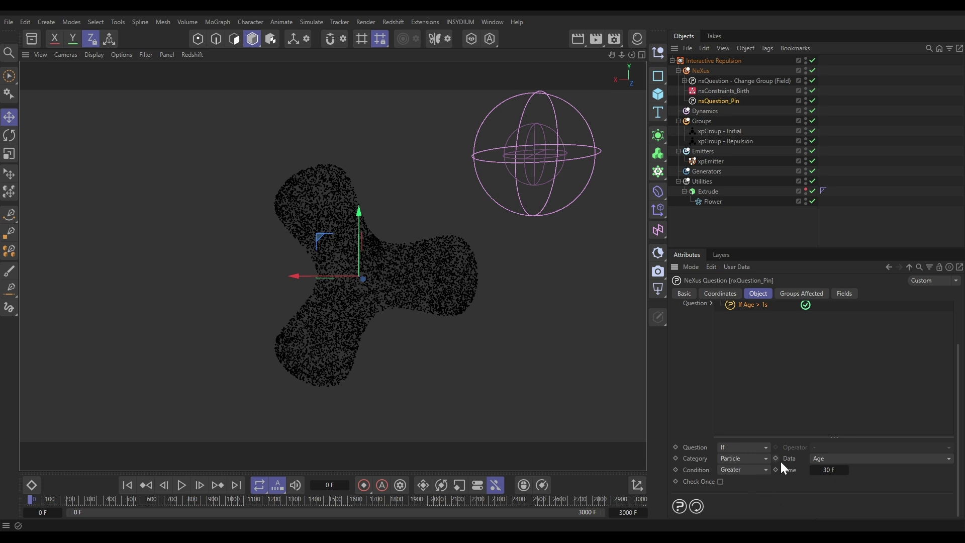
click(834, 459)
click(829, 297)
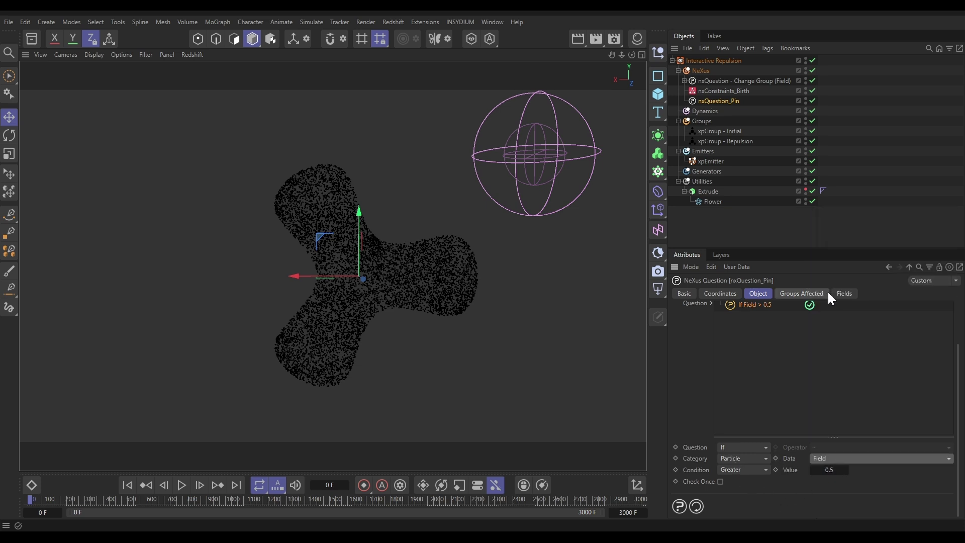
click(828, 469)
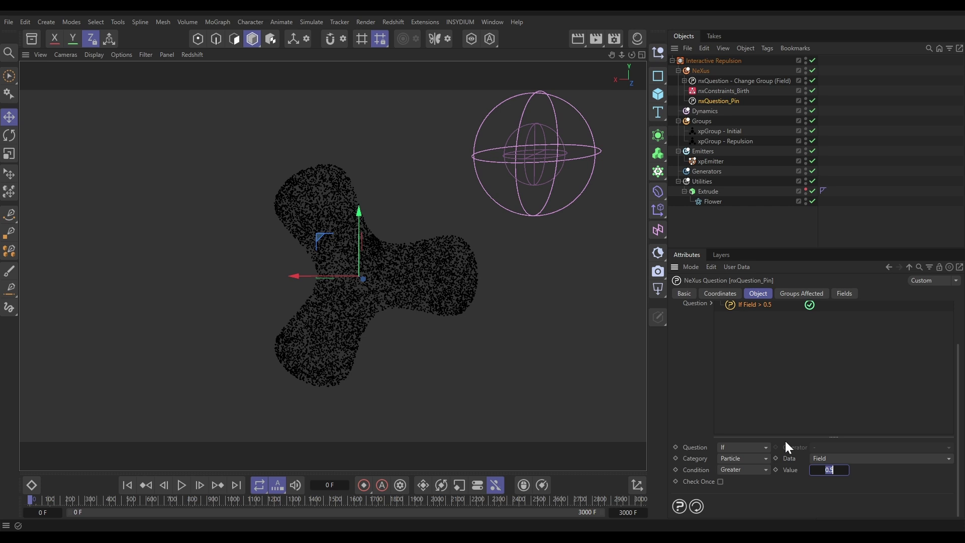
text(0)
key(Return)
scroll(813, 390, up, 2)
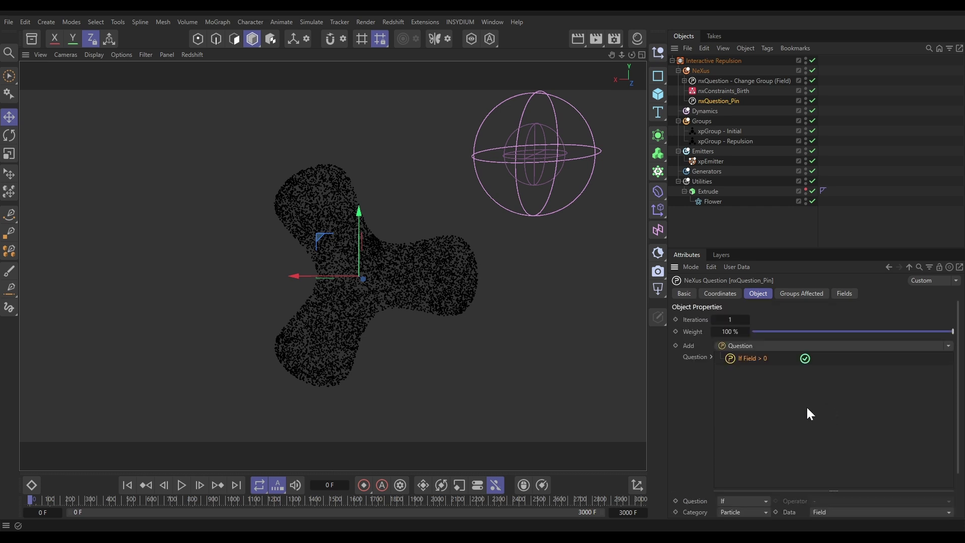
Add an action under the If Field > 0 question and make it set the particle Speed
click(949, 347)
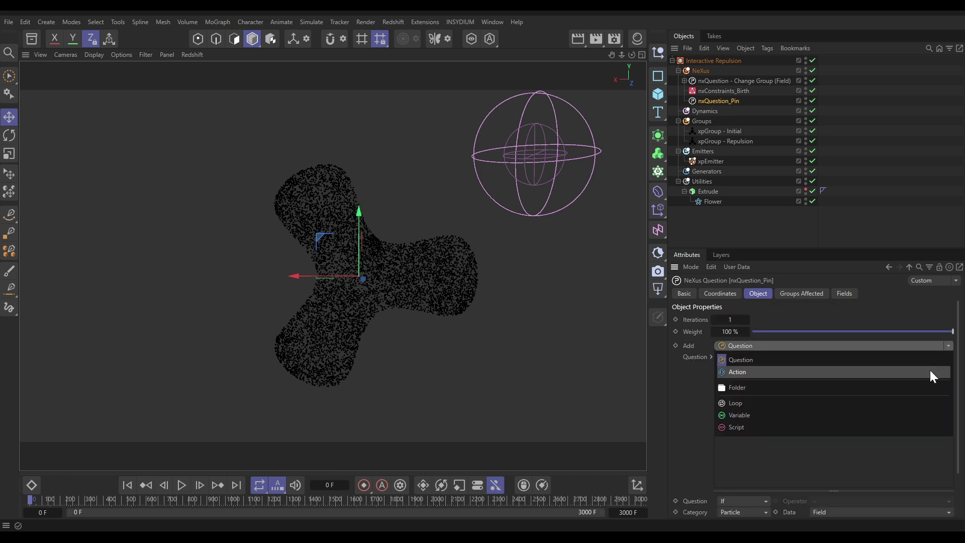
click(929, 370)
scroll(837, 419, down, 2)
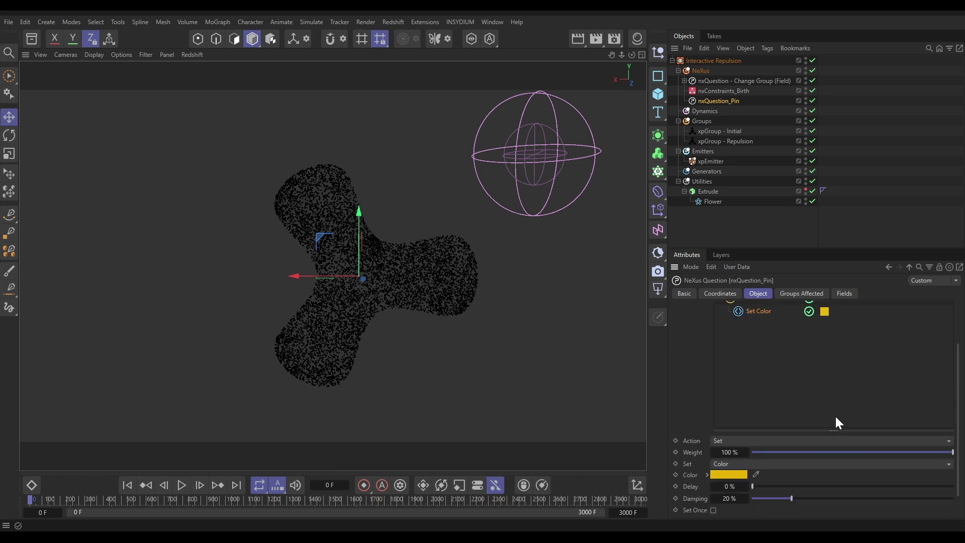
click(727, 465)
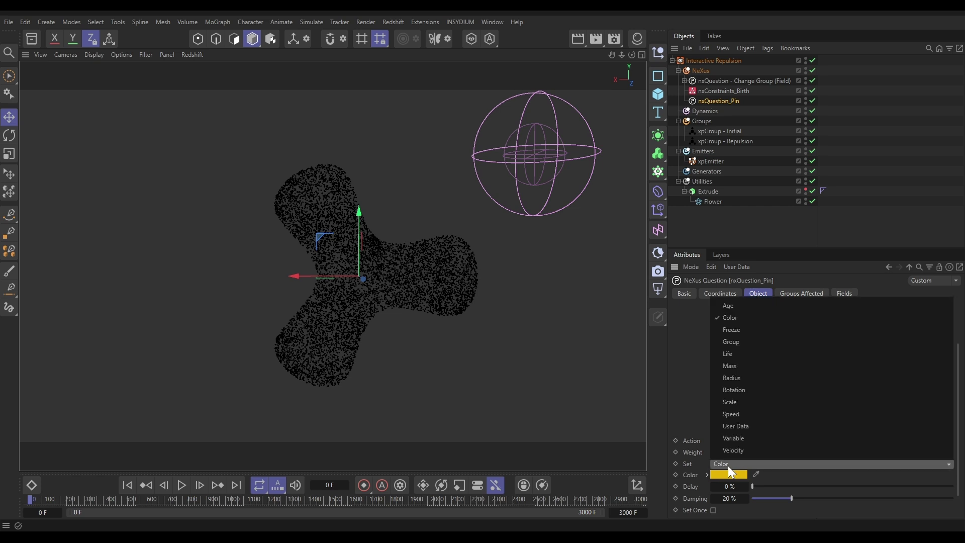
click(741, 414)
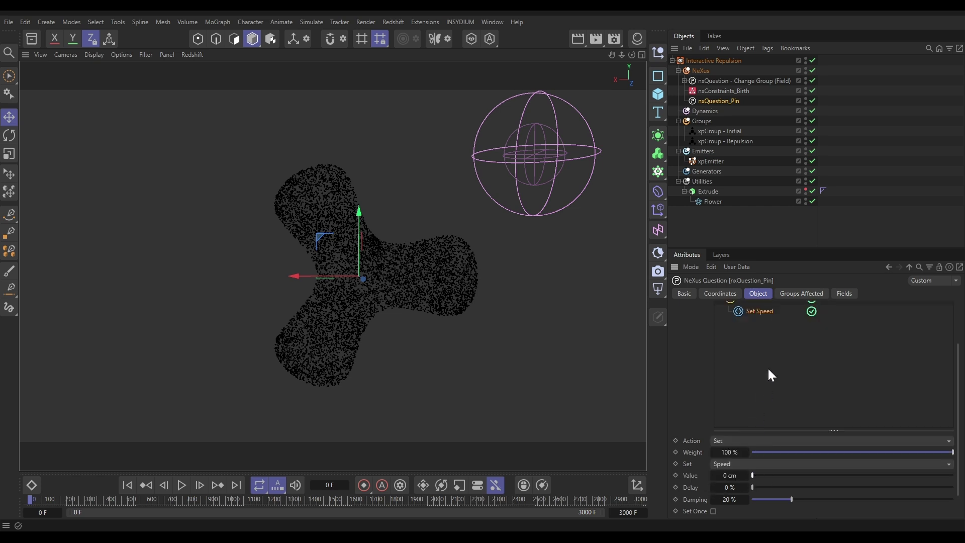
scroll(769, 372, up, 2)
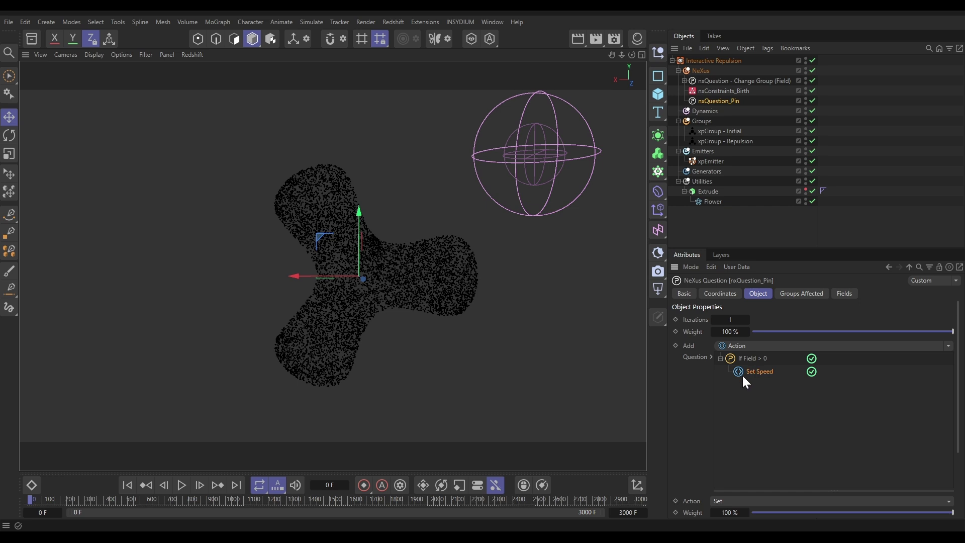
Use the Flower spline as the field of nxQuestion_Pin, with Distance Mode Radius and a radius of 20 cm
click(843, 296)
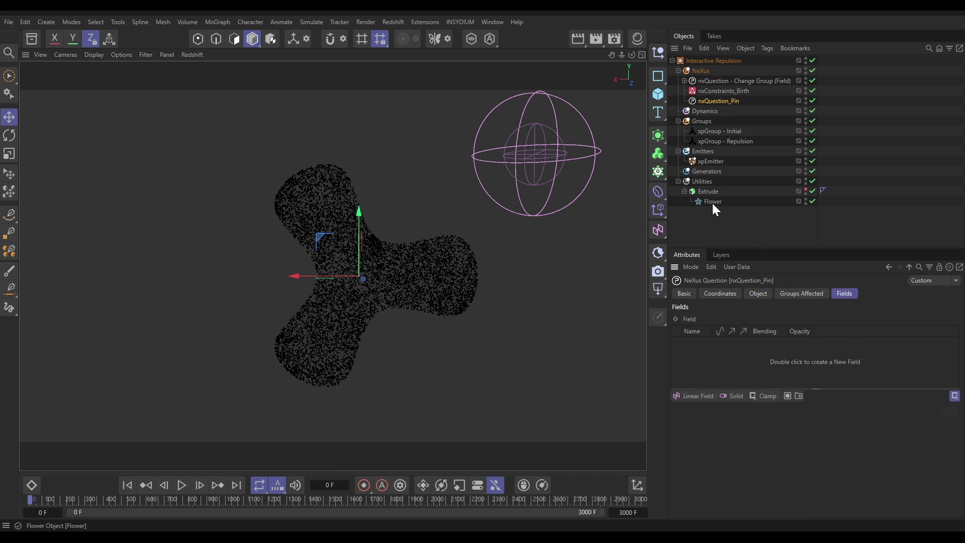
drag(712, 203, 715, 358)
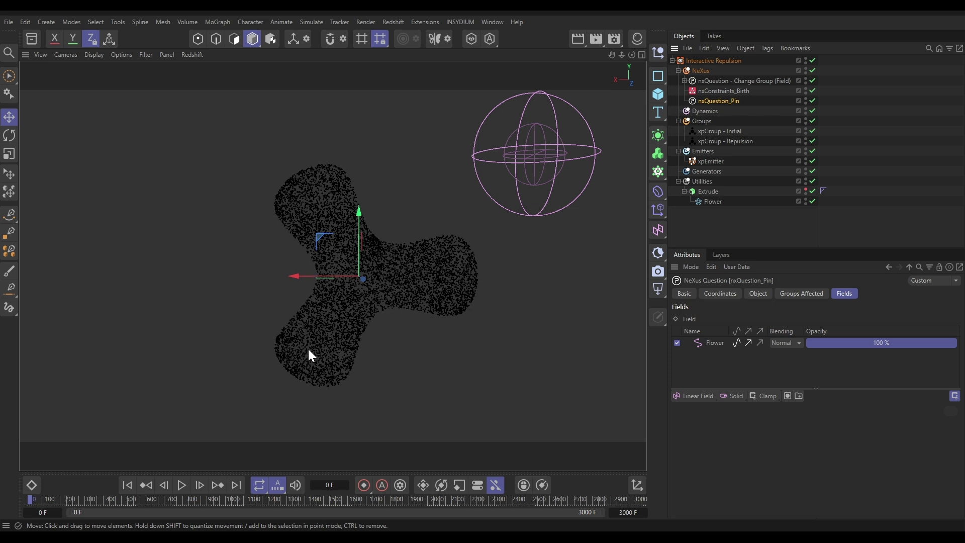
click(716, 343)
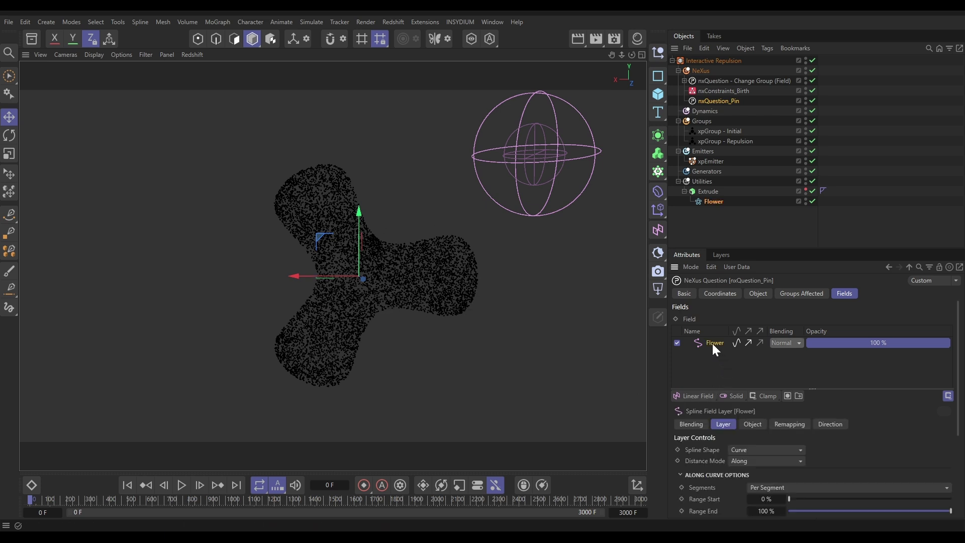
click(742, 462)
click(747, 478)
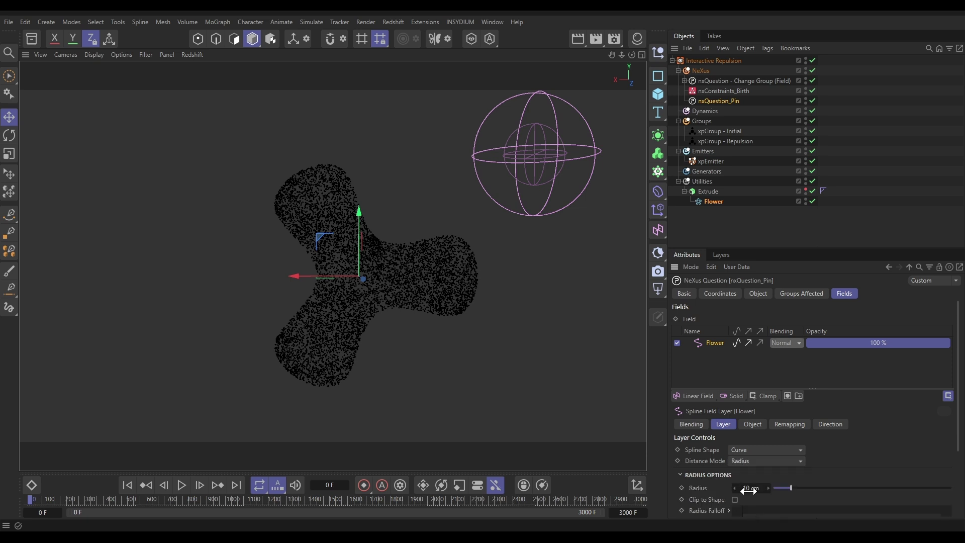
click(749, 488)
text(20)
key(Return)
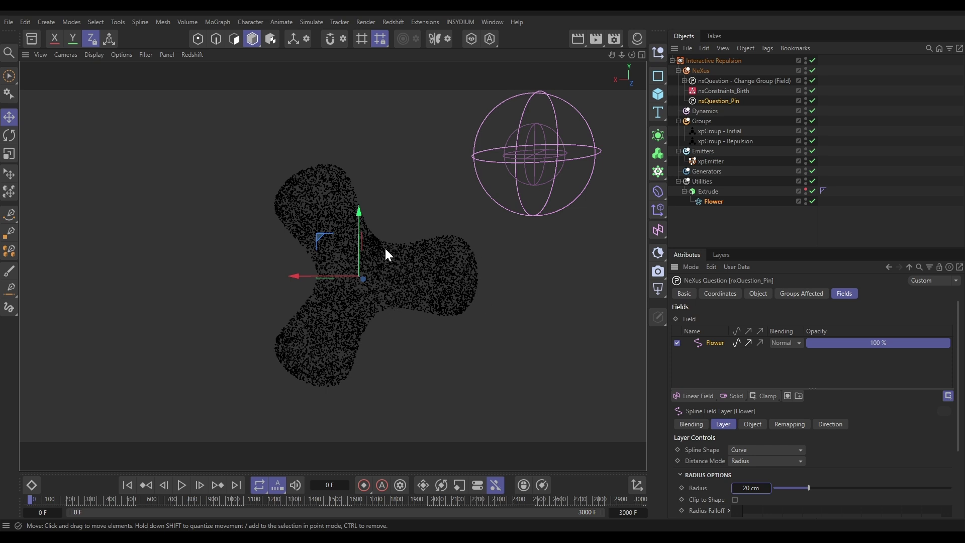
Play the simulation to check how pinning the particles near the flower outline affects the shape, then stop it
click(757, 293)
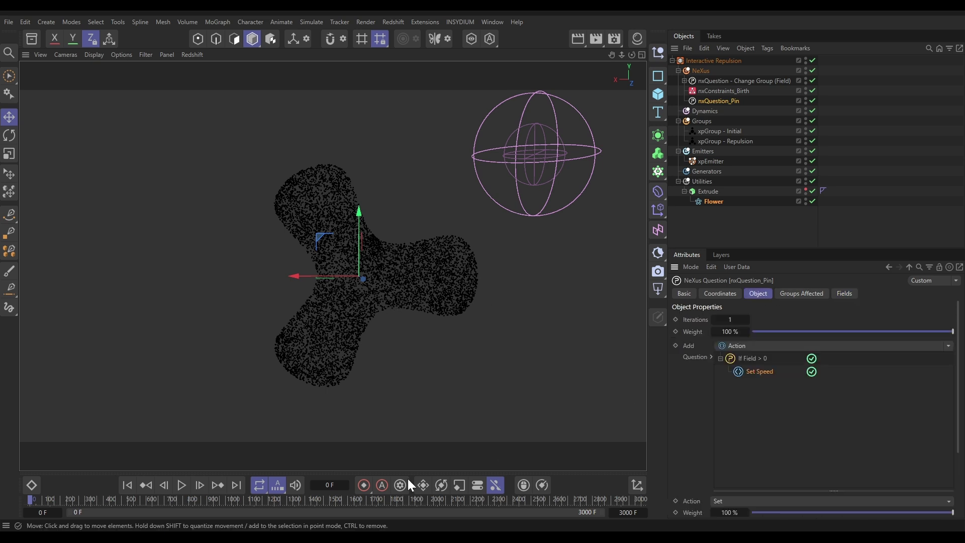
click(182, 486)
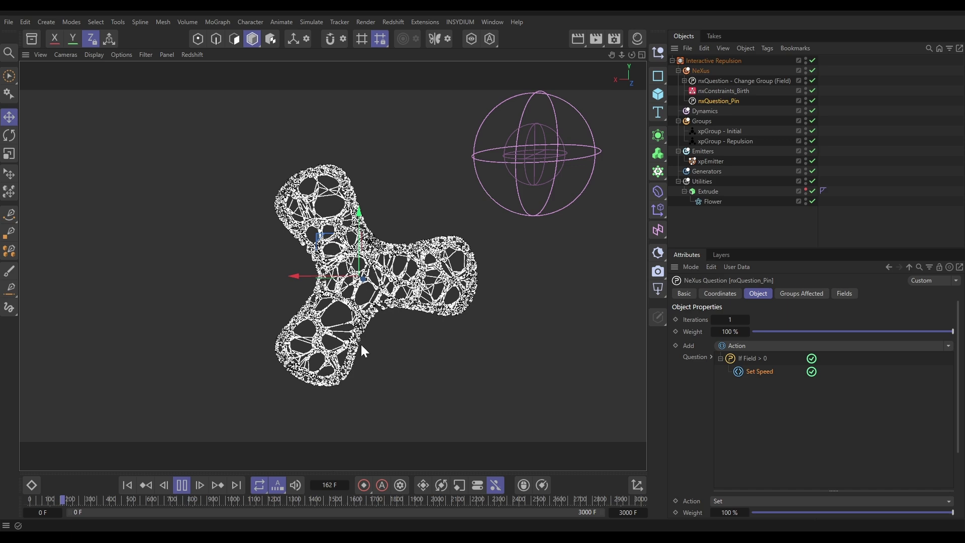
click(183, 485)
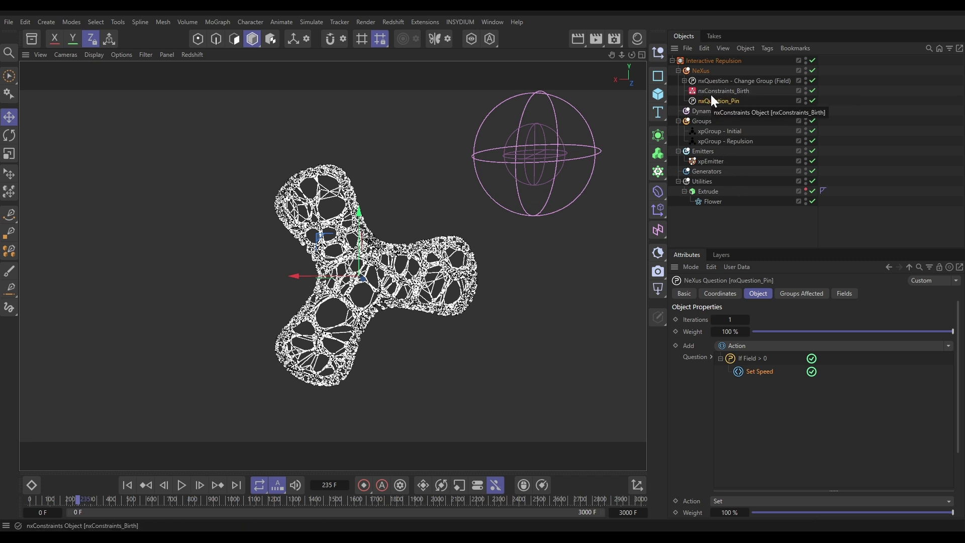
Add a second nxConstraints object to the NeXus folder and place it between nxConstraints_Birth and nxQuestion_Pin
click(704, 69)
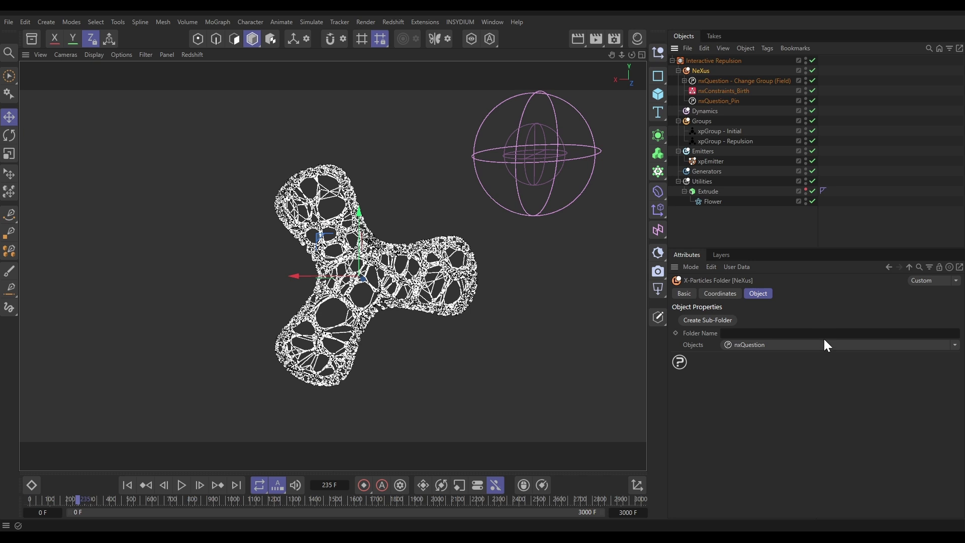
click(946, 345)
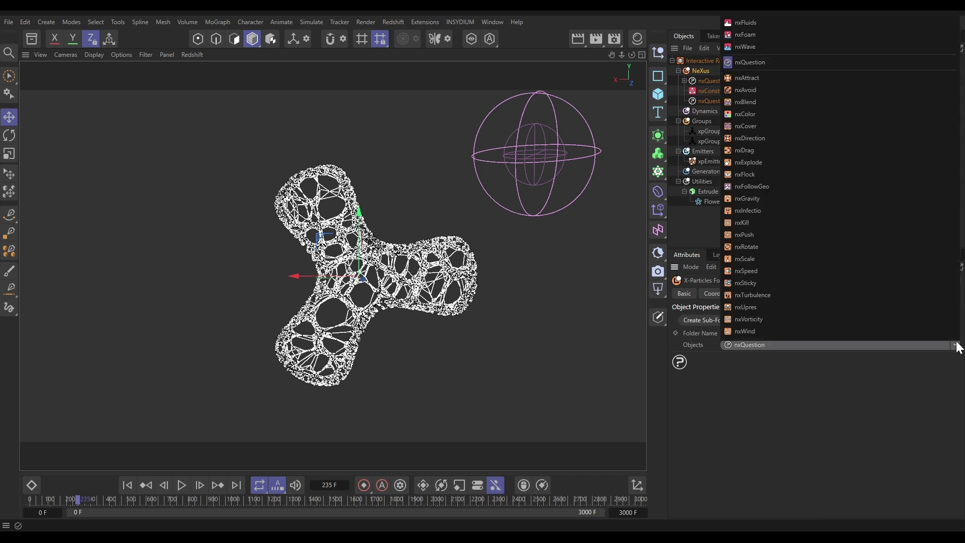
click(742, 21)
drag(713, 81, 720, 107)
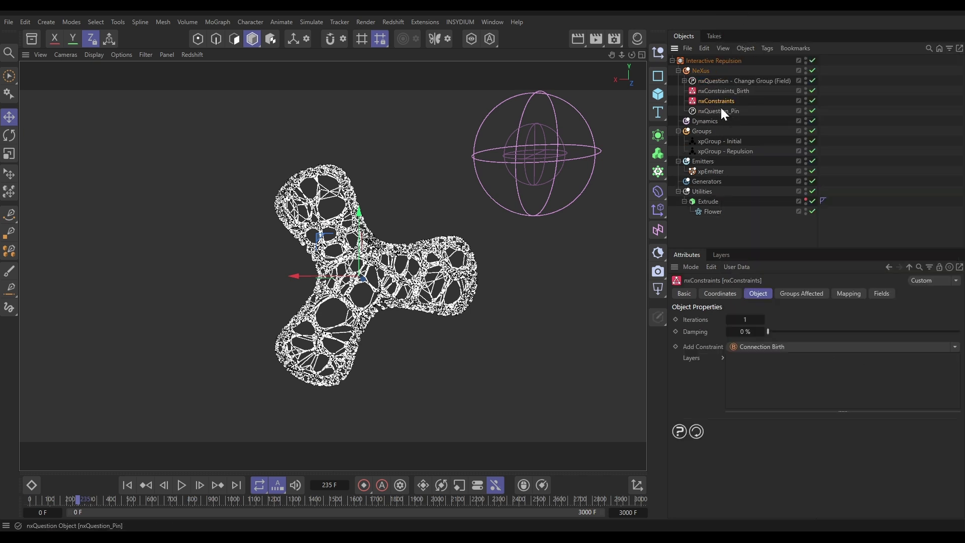
Rename the new nxConstraints object as nxConstraints_Repel
click(684, 293)
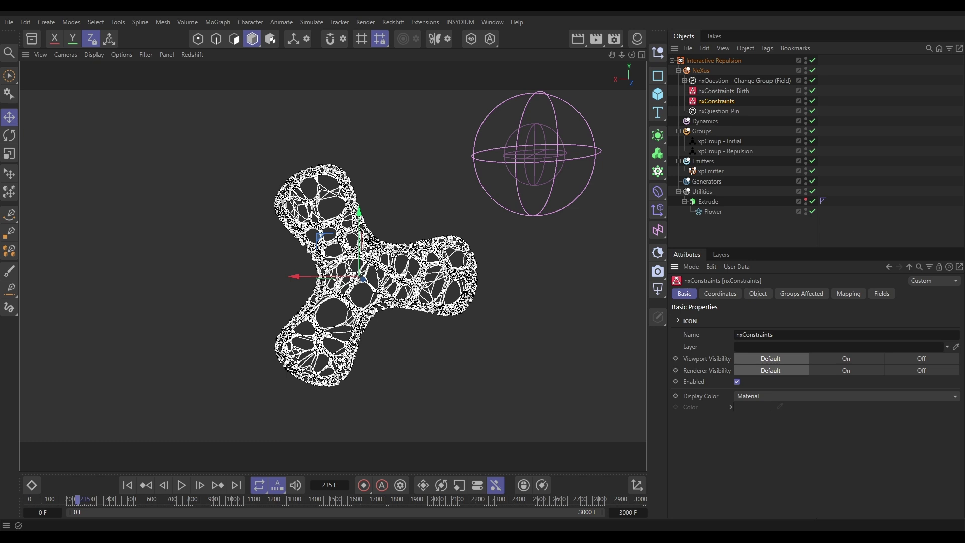
click(776, 335)
text(_Rep)
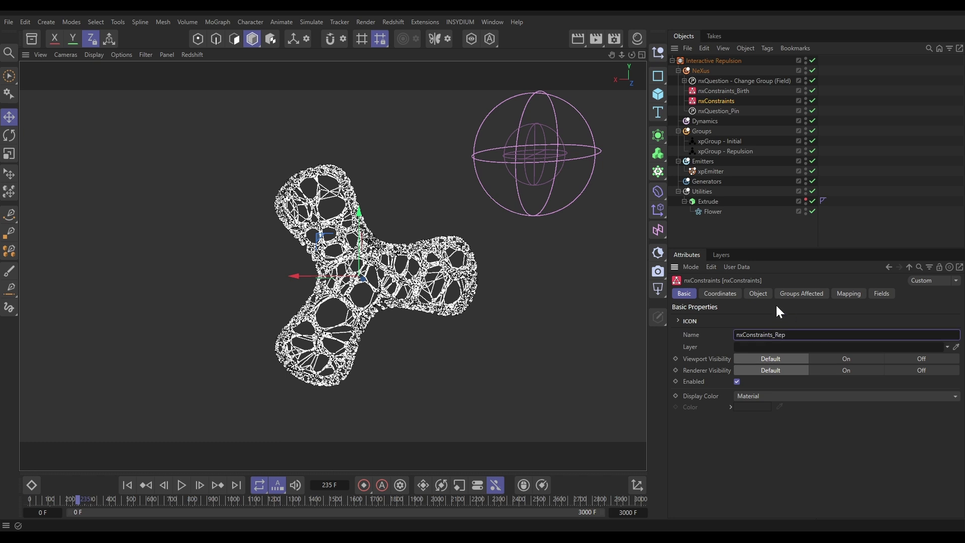
text(el)
key(Return)
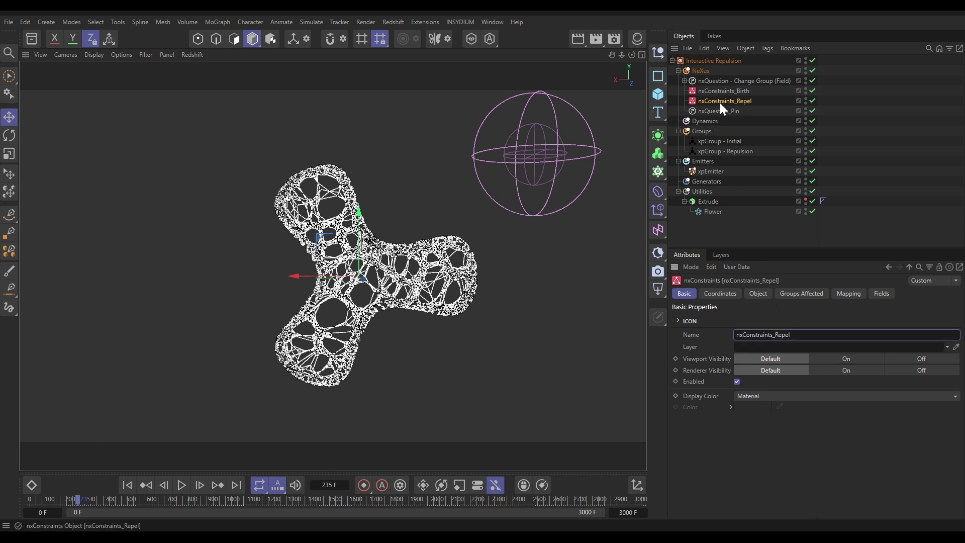
Add a Forces constraint to nxConstraints_Repel and set both its attraction radius and its repulsion radius to 80 cm
click(759, 293)
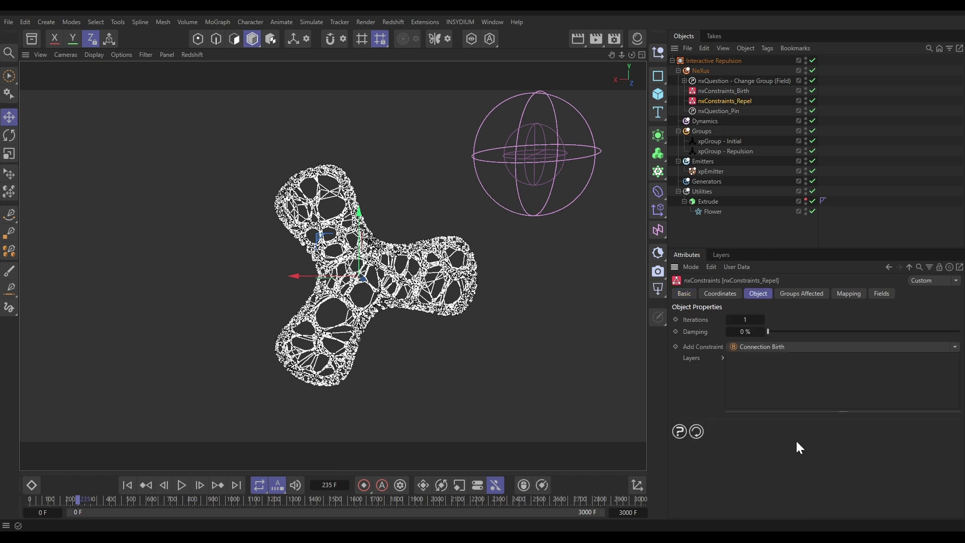
click(938, 347)
click(879, 408)
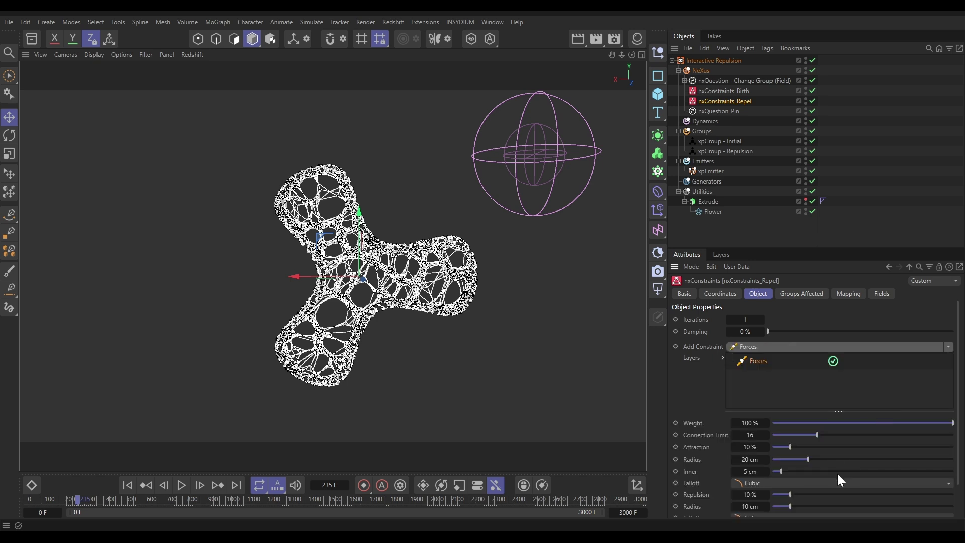
scroll(854, 462, down, 2)
click(750, 421)
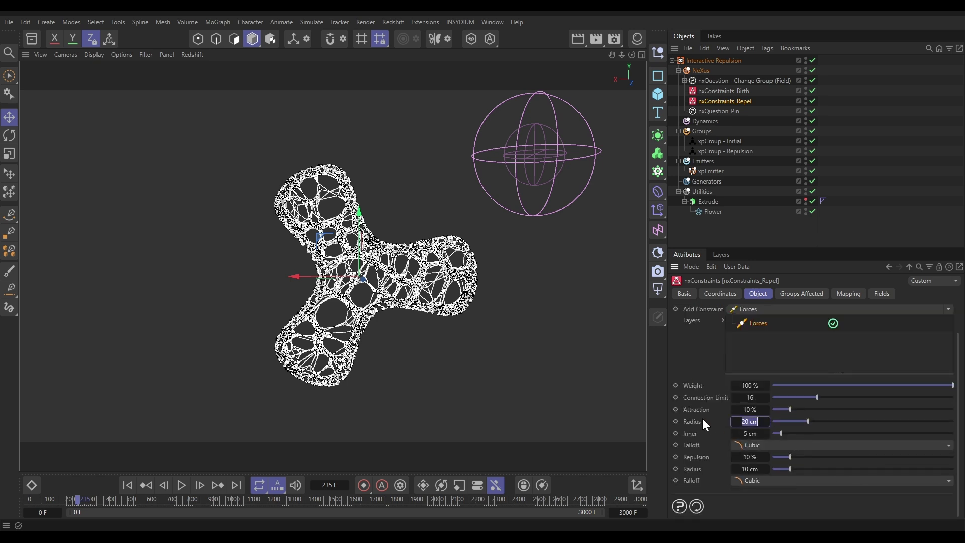
text(80)
key(Tab)
key(Tab)
key(Tab)
key(Tab)
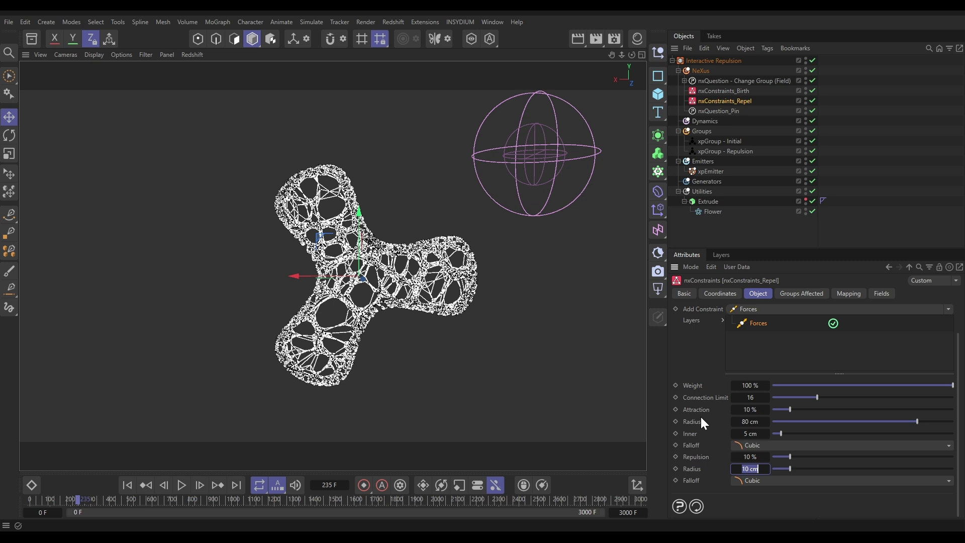
text(80)
key(Return)
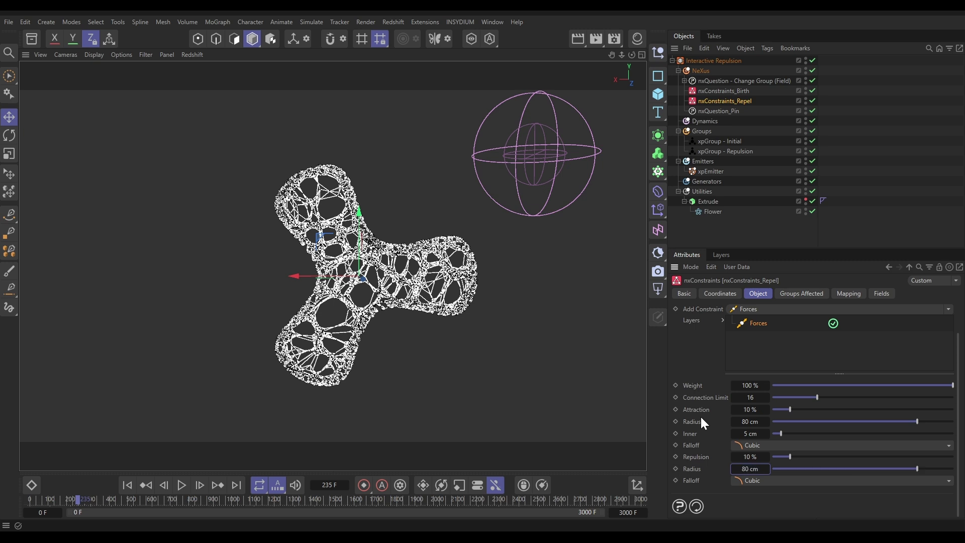
Set the Forces constraint's Repulsion to 20 % and restrict nxConstraints_Repel to xpGroup - Repulsion
click(732, 455)
text(20)
key(Return)
click(793, 294)
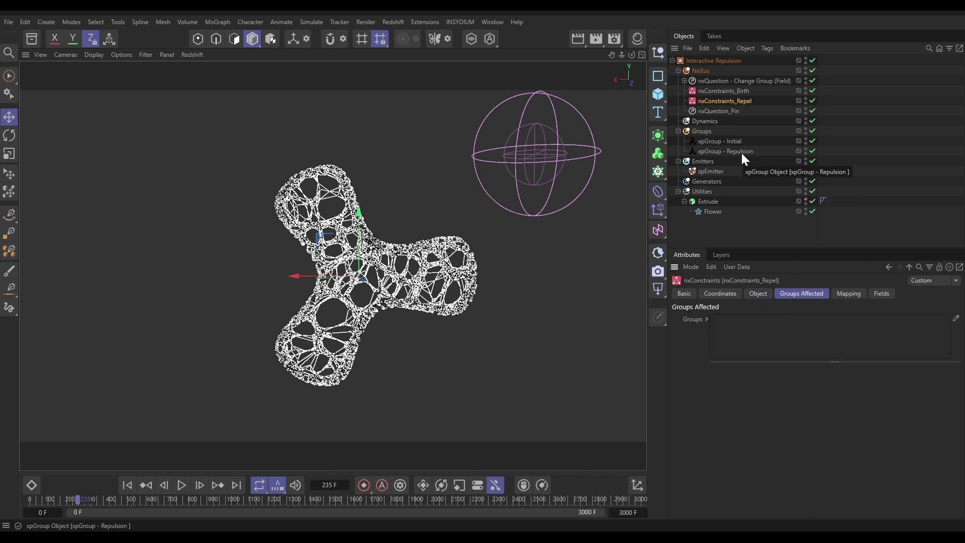
drag(742, 153, 775, 342)
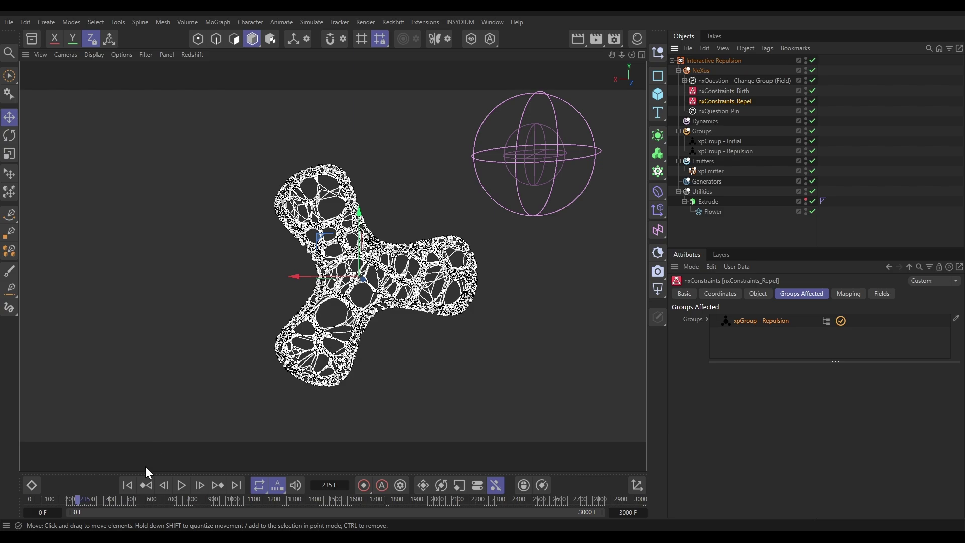
Play the simulation from the start while moving the Spherical Field across the flower to test the repulsion, then stop and rewind
click(128, 485)
click(182, 484)
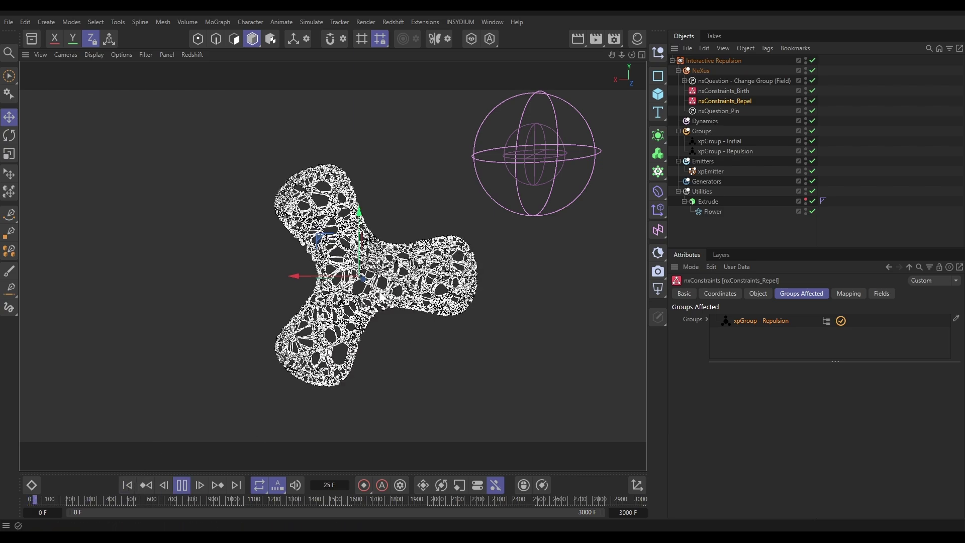
click(539, 158)
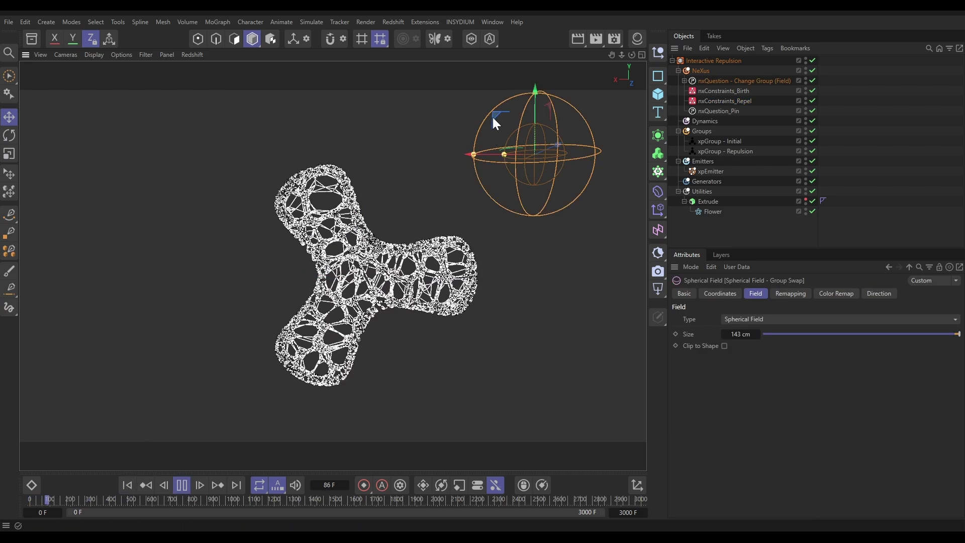
mouse_move(492, 117)
mouse_down()
mouse_move(427, 179)
mouse_move(401, 221)
mouse_move(318, 143)
mouse_move(302, 136)
mouse_move(245, 148)
mouse_move(232, 182)
mouse_move(252, 262)
mouse_move(223, 297)
mouse_move(231, 330)
mouse_move(183, 352)
mouse_up()
click(181, 485)
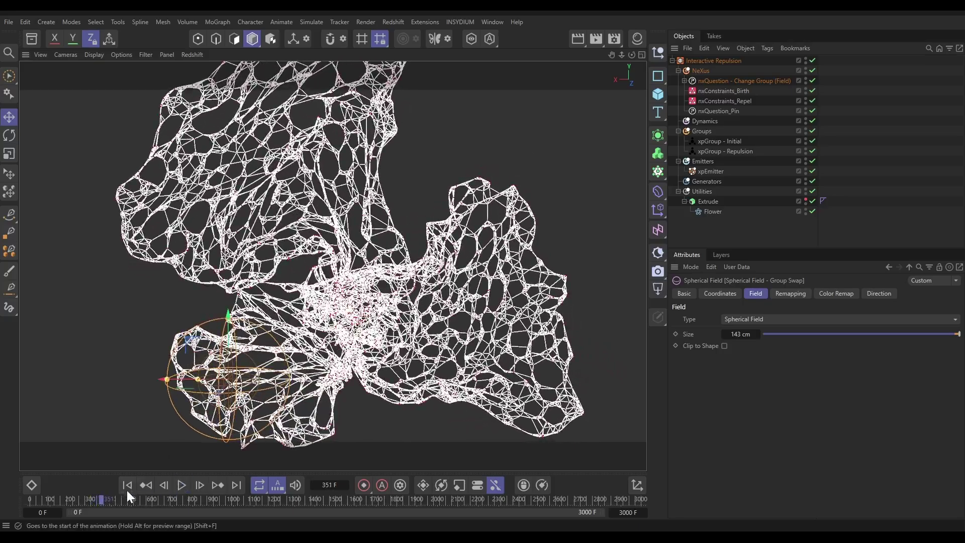
click(127, 485)
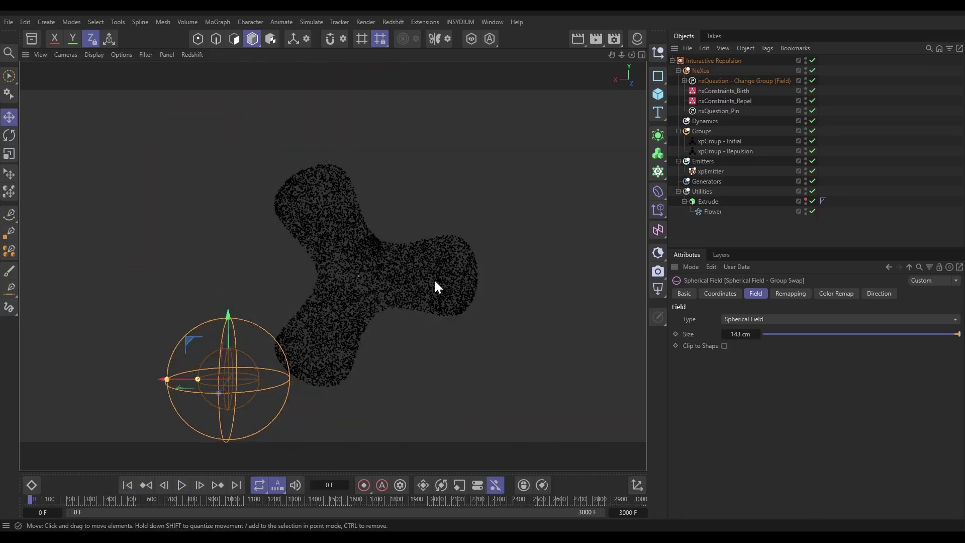
Add an nxDrag modifier to the NeXus folder and place it below nxQuestion_Pin
click(721, 70)
click(955, 344)
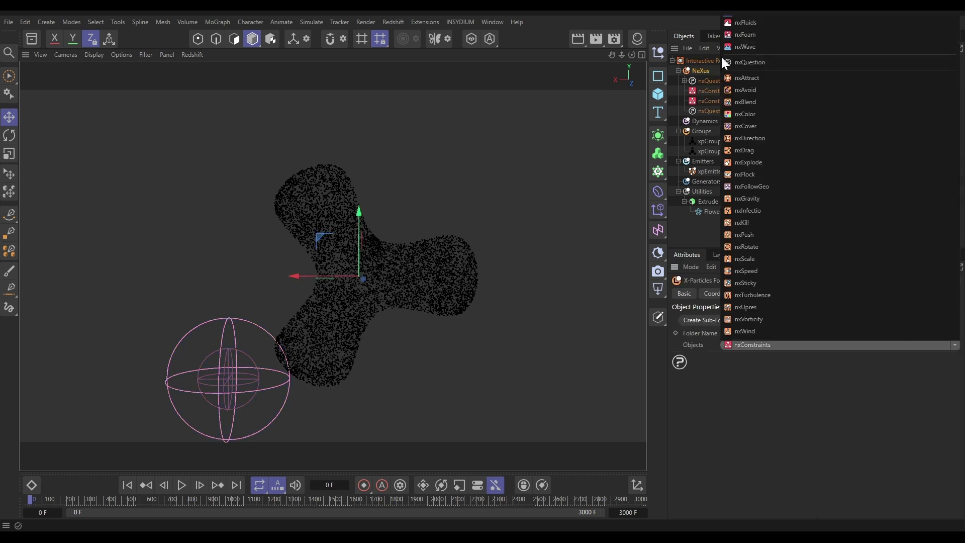
click(752, 149)
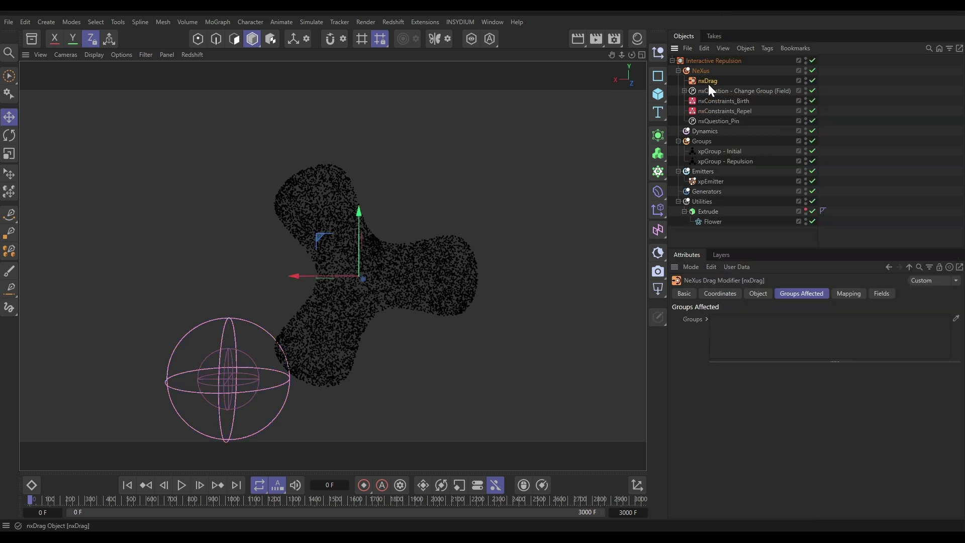
drag(707, 83, 714, 126)
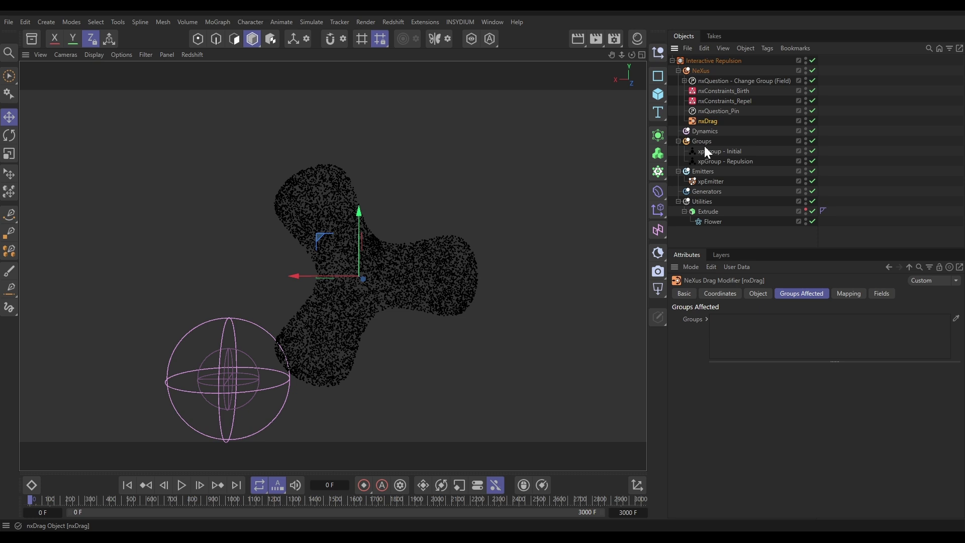
Set the nxDrag modifier's Strength Multiplier to 100000 %
click(754, 293)
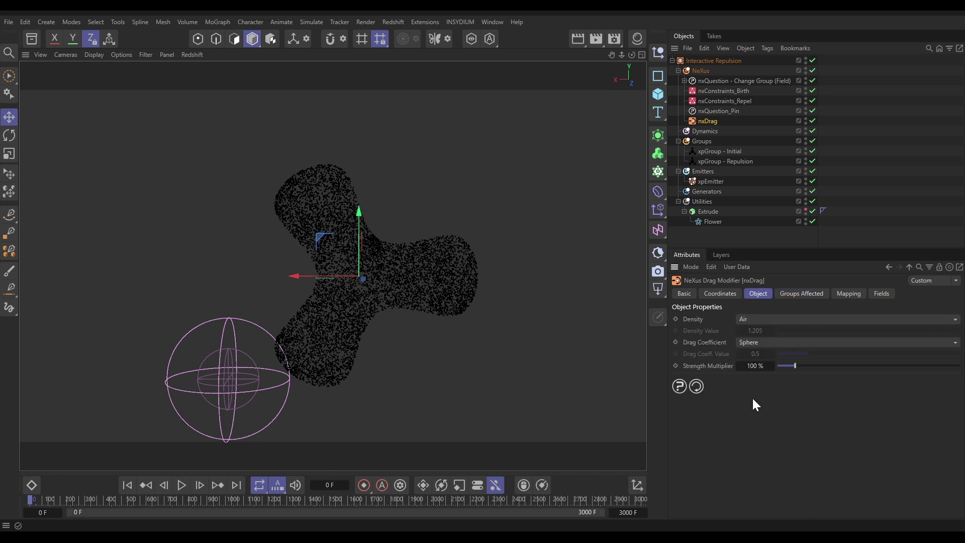
double_click(755, 370)
text(100000)
key(Return)
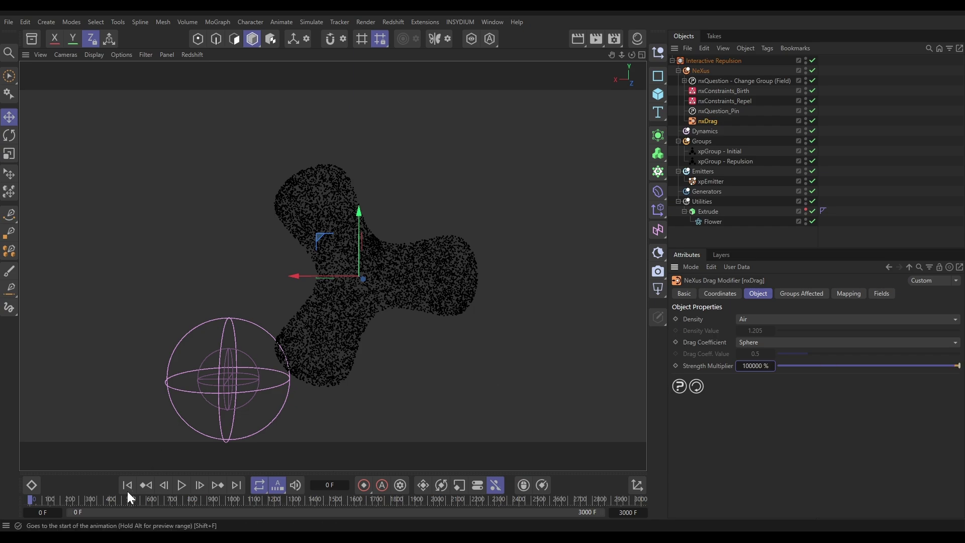
Play the simulation with drag while moving the Spherical Field over the flower, restart it for a second test, then stop playback
click(177, 486)
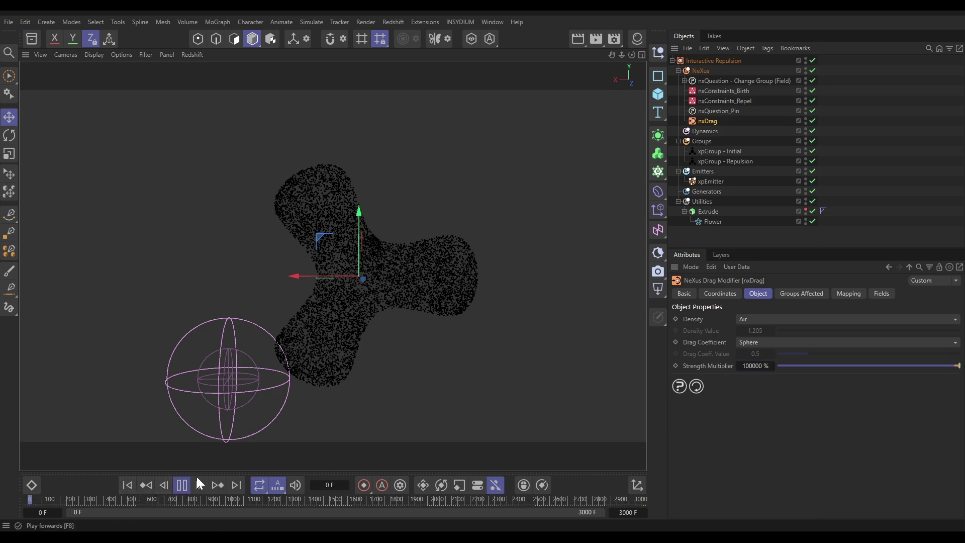
click(225, 375)
mouse_move(196, 337)
mouse_down()
mouse_move(222, 321)
mouse_move(246, 275)
mouse_move(228, 202)
mouse_move(238, 158)
mouse_move(285, 120)
mouse_move(334, 131)
mouse_move(350, 168)
mouse_move(378, 153)
mouse_move(406, 186)
mouse_move(411, 224)
mouse_move(437, 242)
mouse_move(417, 320)
mouse_move(472, 344)
mouse_move(398, 213)
mouse_move(425, 181)
mouse_up()
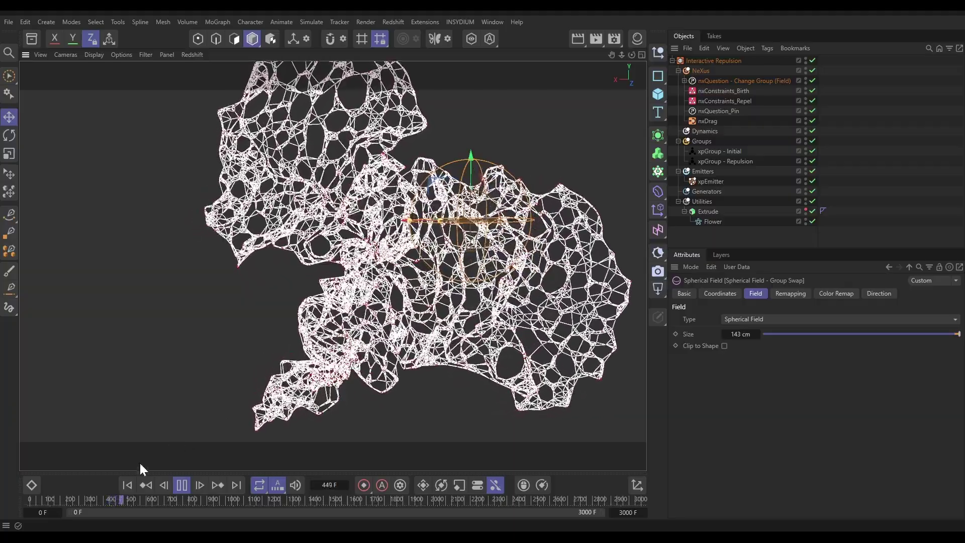
click(127, 485)
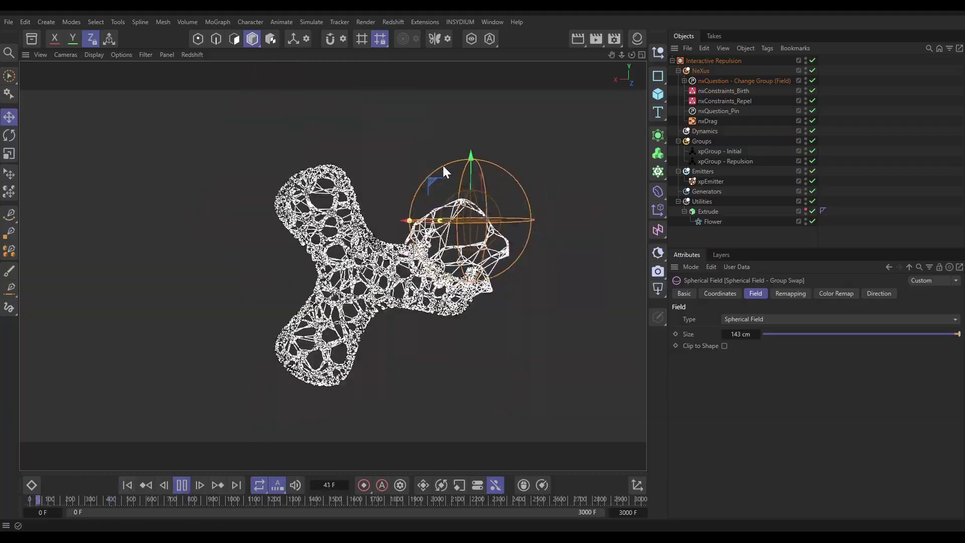
mouse_move(444, 171)
mouse_down()
mouse_move(381, 191)
mouse_move(328, 132)
mouse_move(285, 117)
mouse_move(236, 122)
mouse_move(227, 170)
mouse_move(246, 236)
mouse_move(208, 295)
mouse_move(211, 336)
mouse_move(307, 373)
mouse_move(314, 330)
mouse_move(348, 274)
mouse_move(341, 252)
mouse_move(396, 264)
mouse_move(428, 246)
mouse_move(463, 174)
mouse_up()
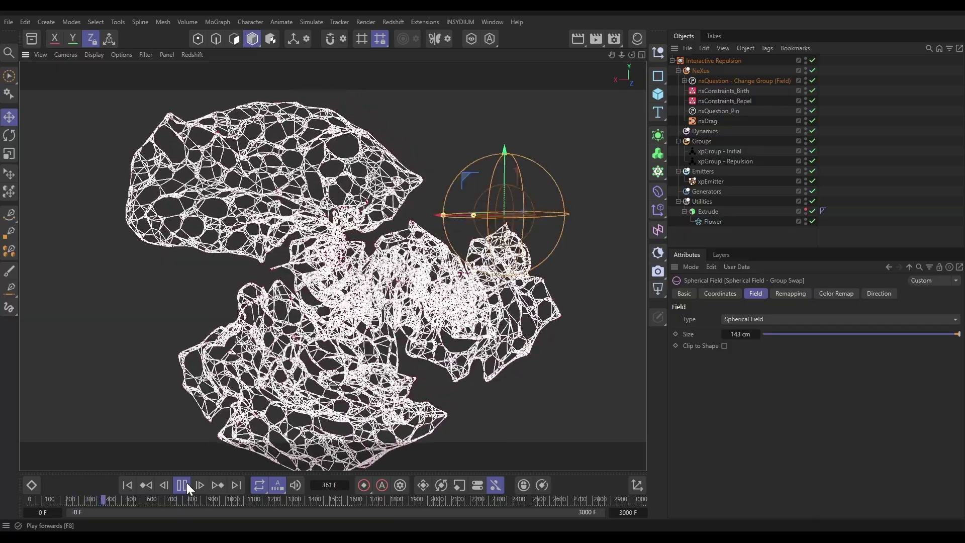
click(183, 485)
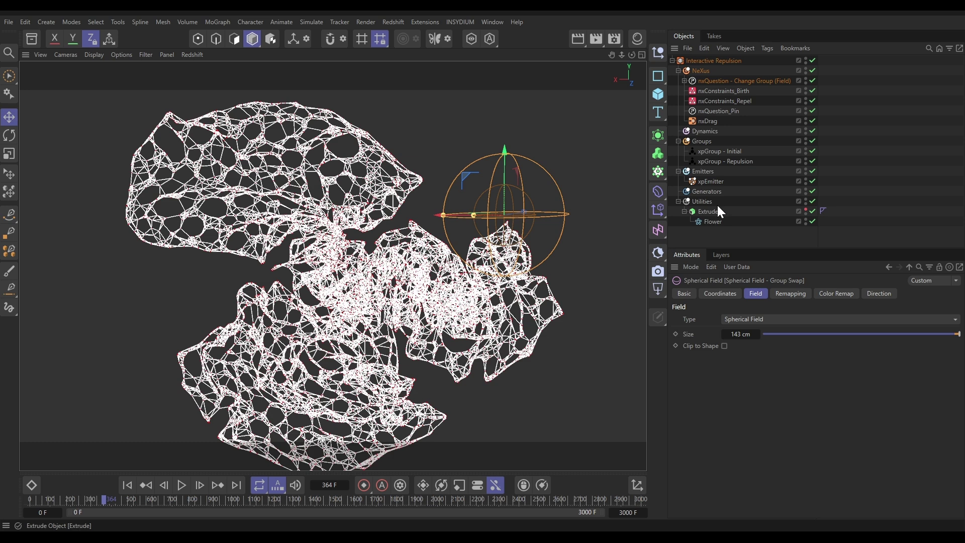
Add an xpTrail object to the Generators folder and assign xpEmitter as its emitter
click(707, 192)
click(955, 345)
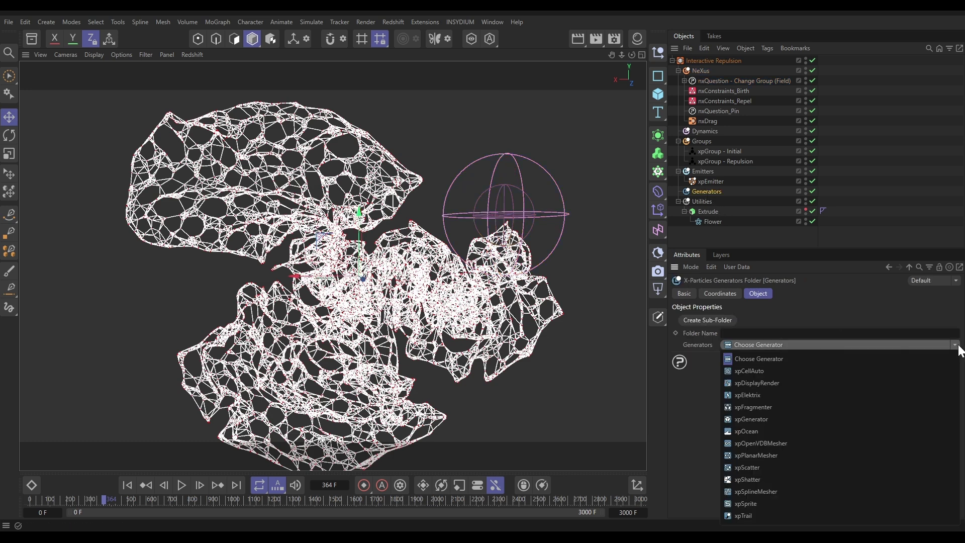
click(795, 515)
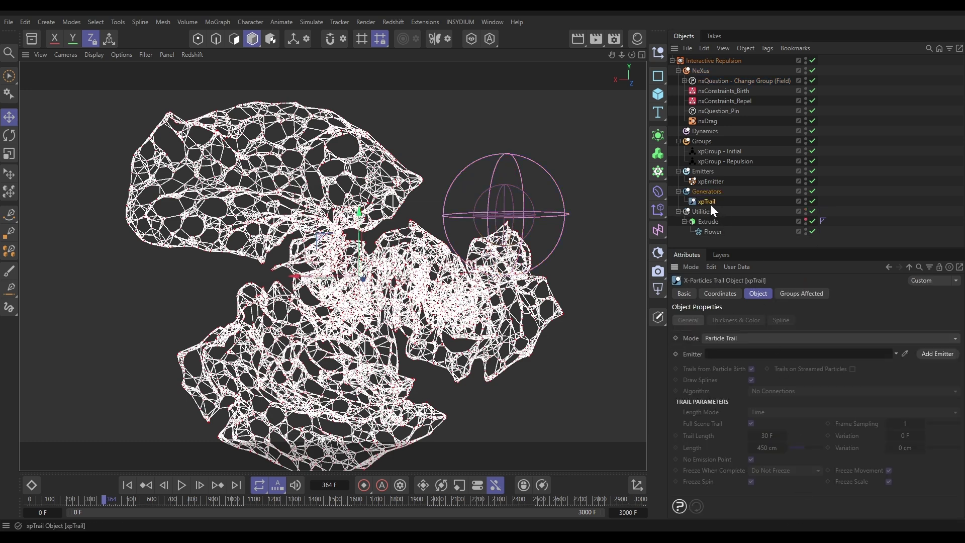
drag(709, 181, 742, 353)
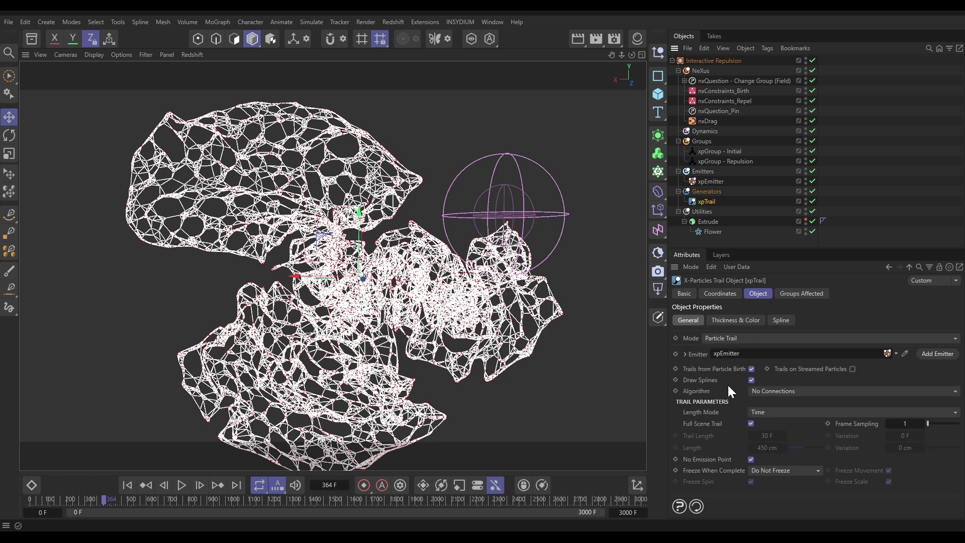
Set the xpTrail algorithm to Constraints and enable trails for Birth constraints
click(757, 391)
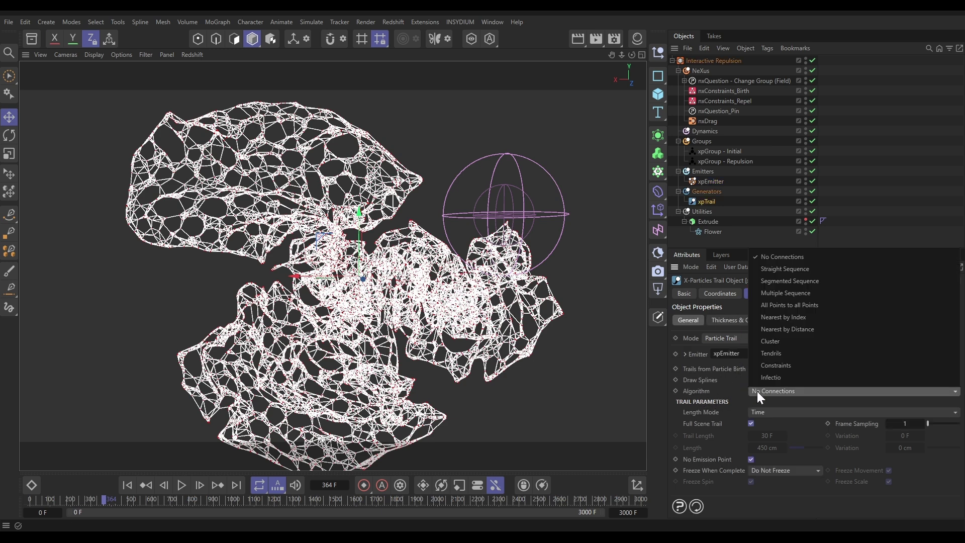
click(775, 366)
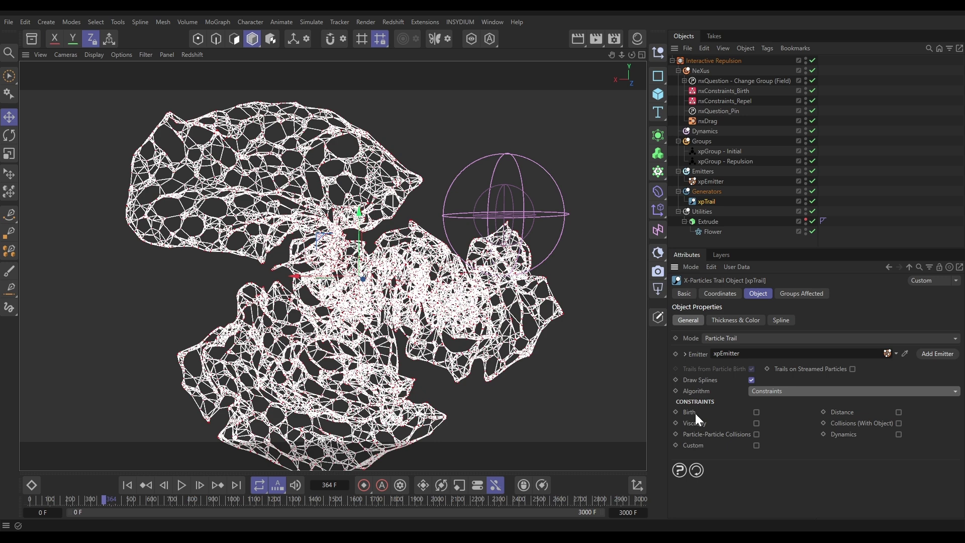
click(756, 412)
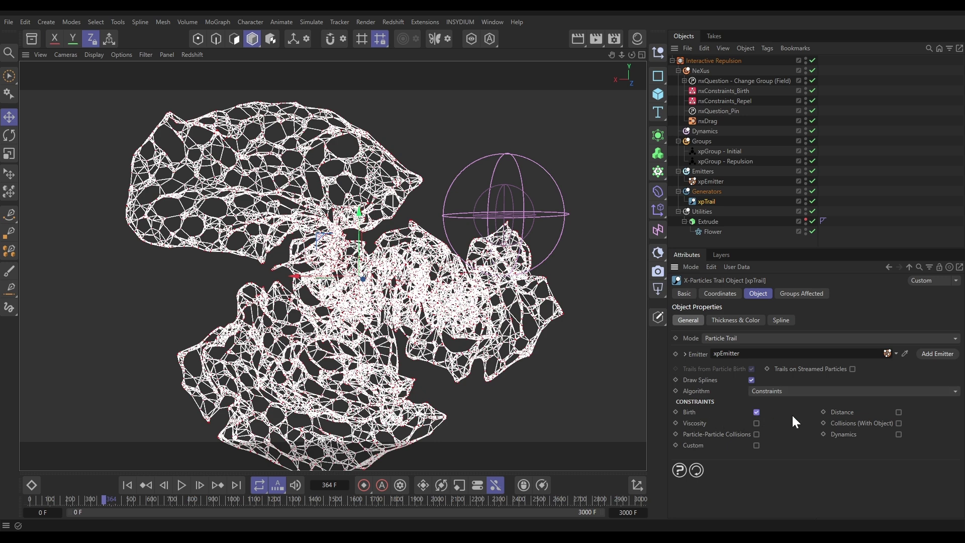